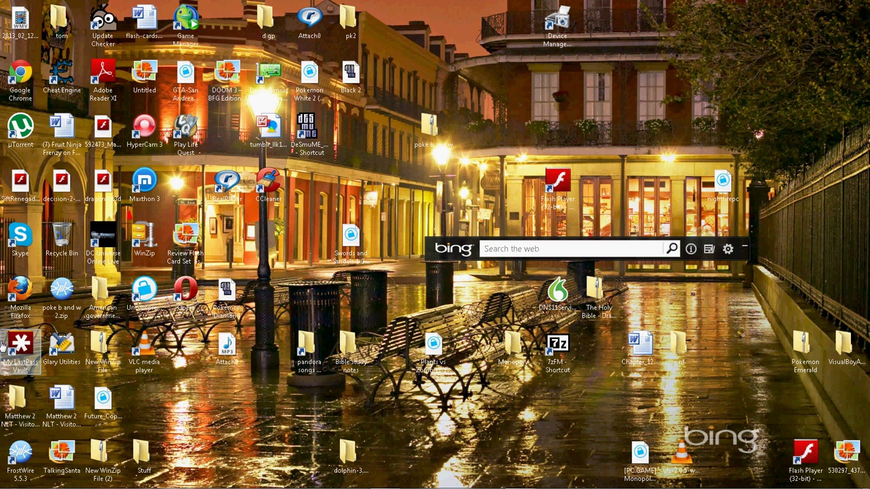
Open Firefox and go to google.com
click(3, 308)
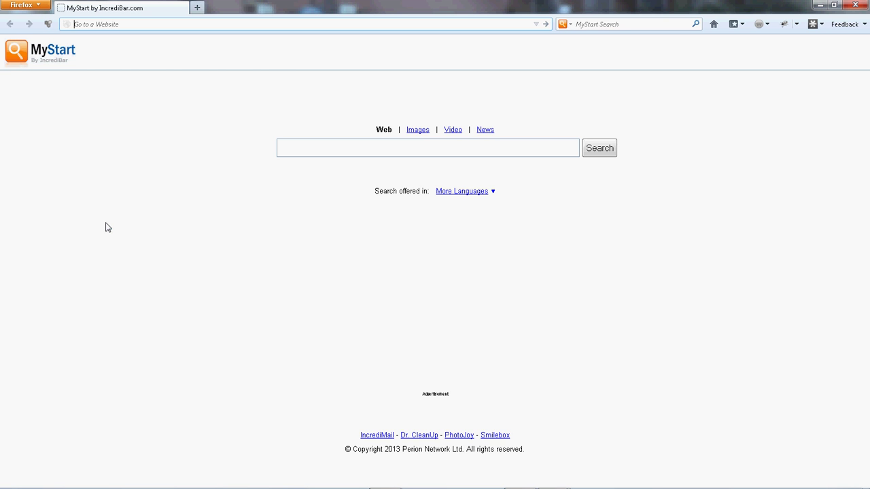
text(google.com/)
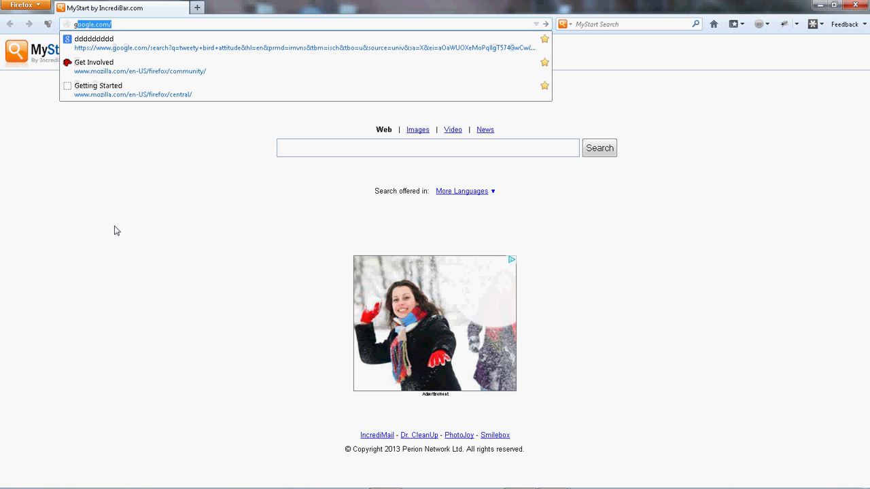
key(Return)
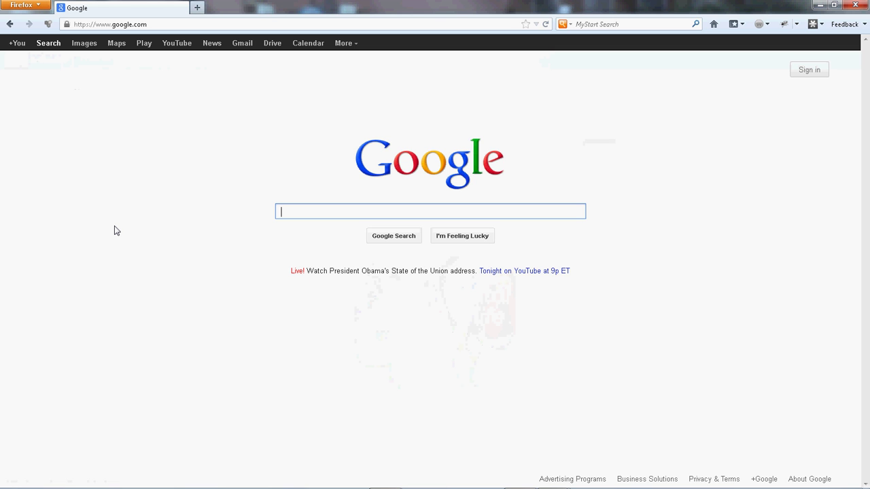
Enter "games free.c" as the Google search and open the suggested site gamesfree.ca
text(g)
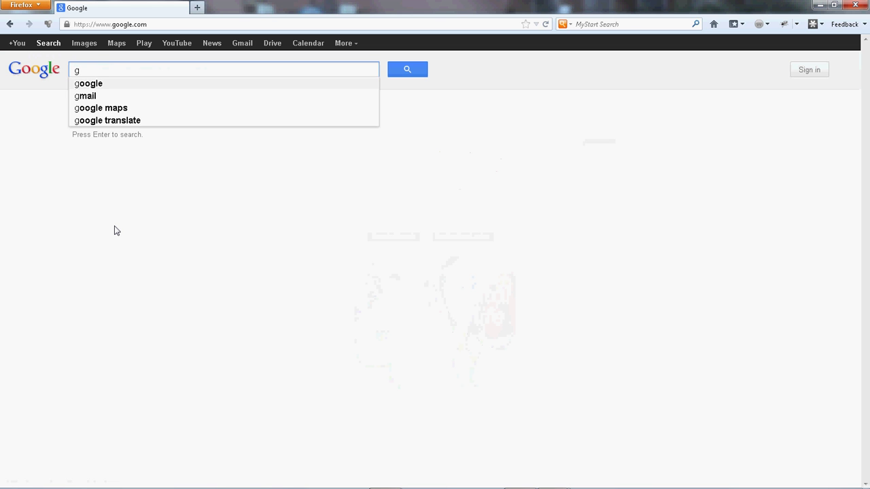
text(a)
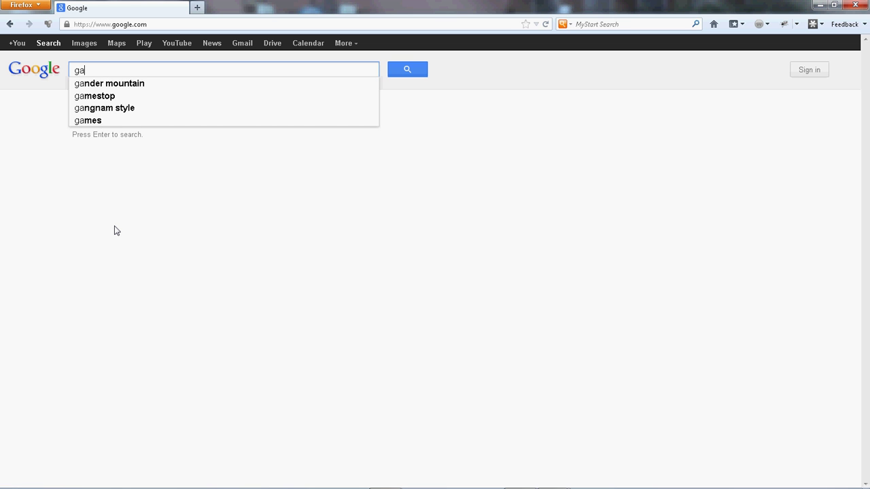
text(m)
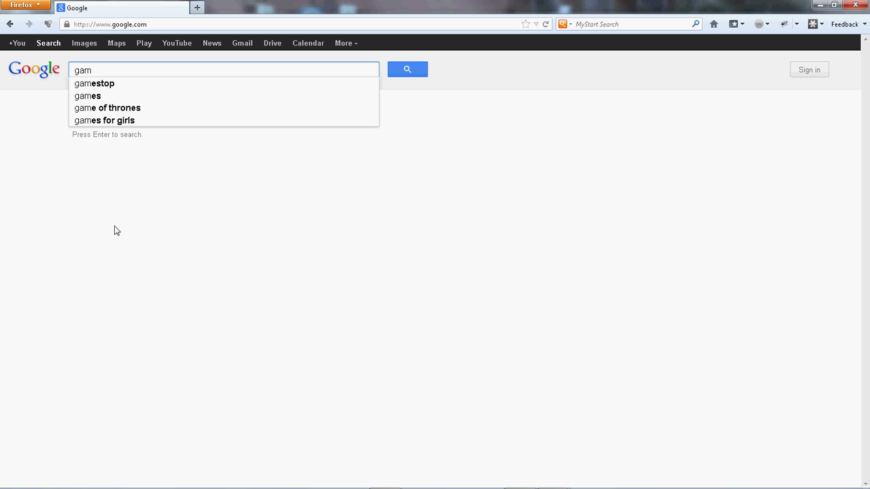
text(es)
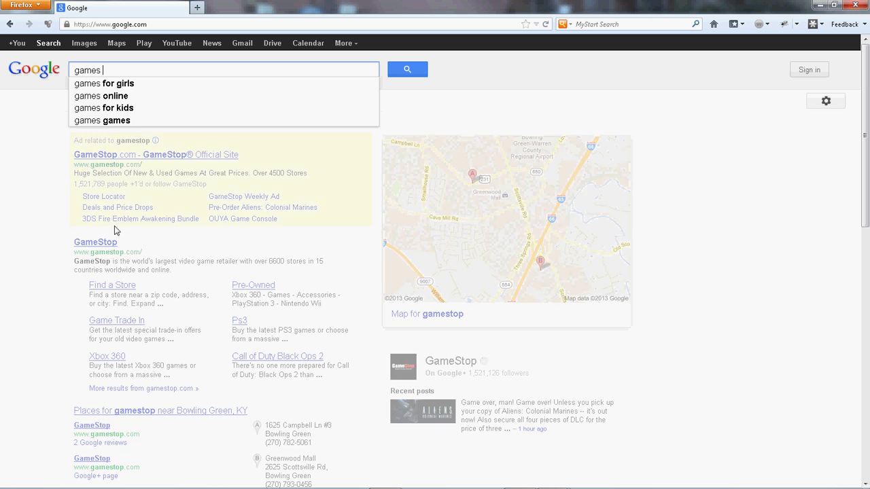
text( f)
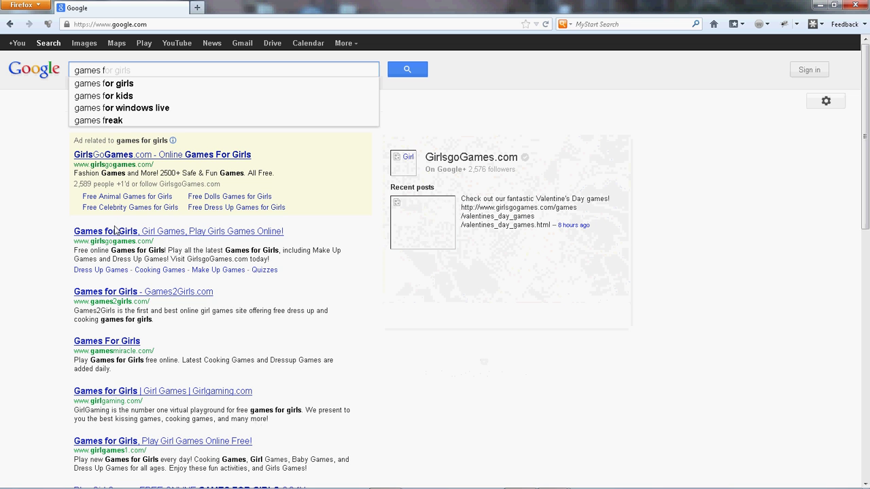
text(e)
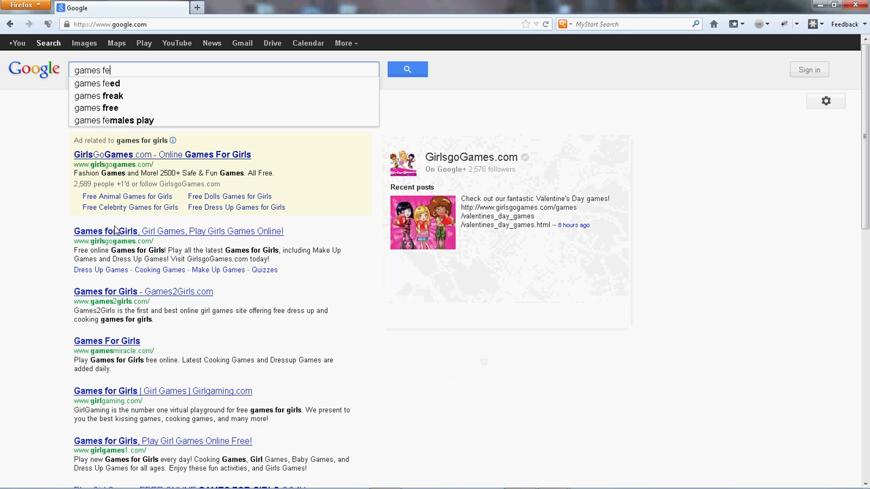
key(BackSpace)
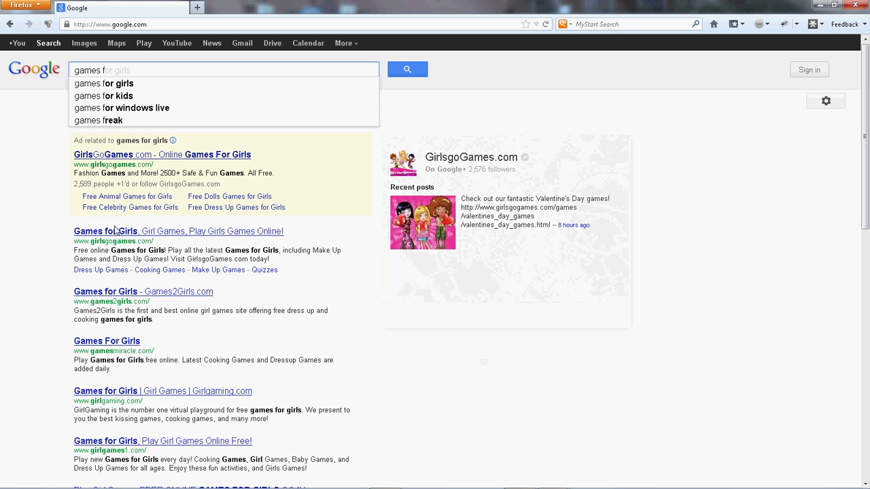
text(ree)
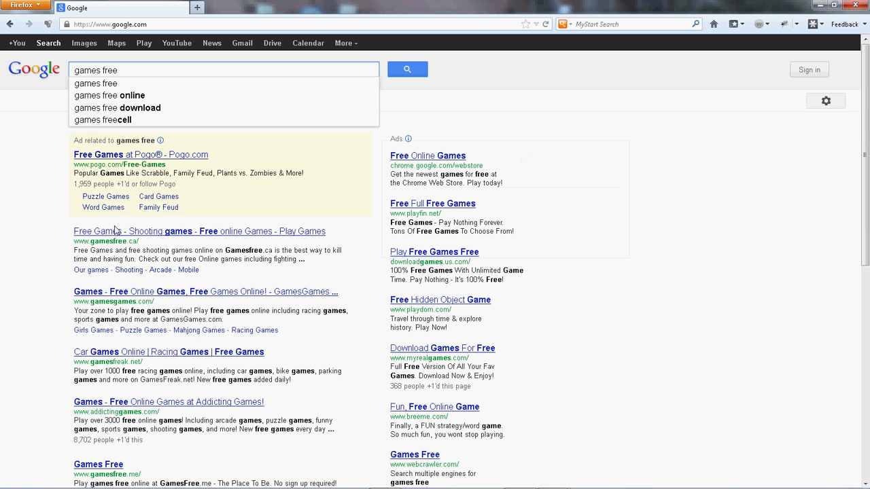
text(.c)
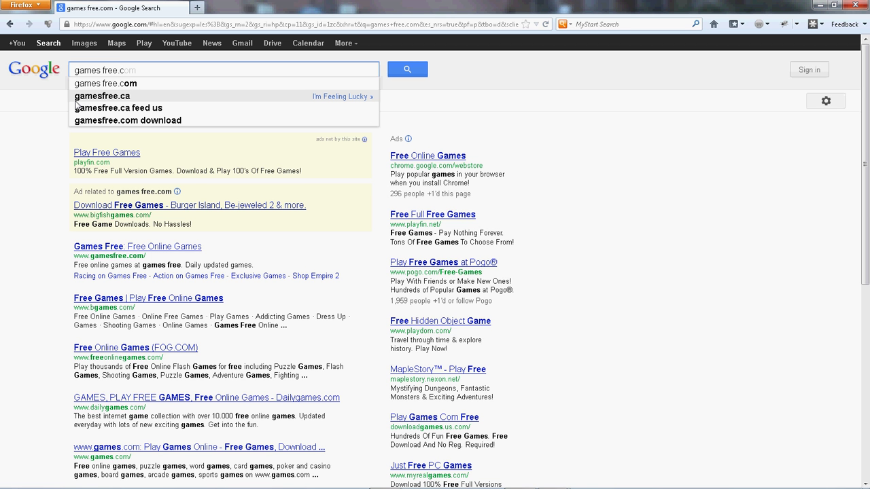
click(75, 99)
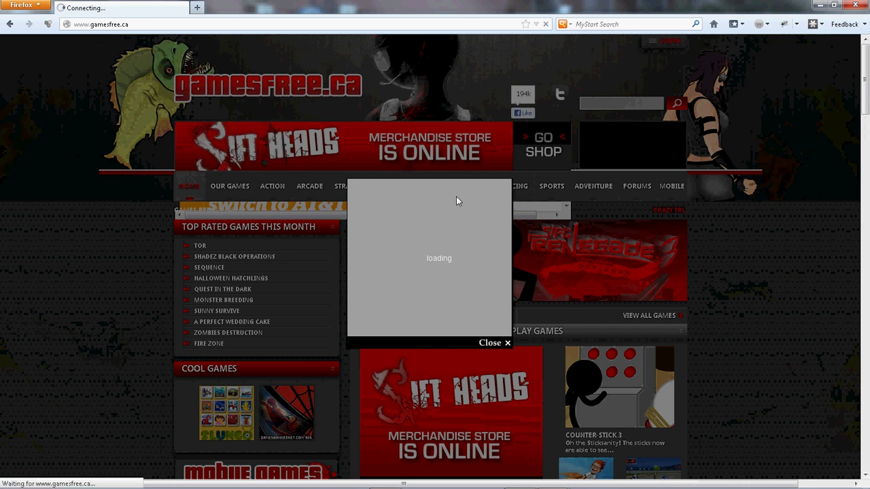
Dismiss the pop-up advertisement and open The Brawl 4 - Gangnam Style from the Fighting games category
click(491, 345)
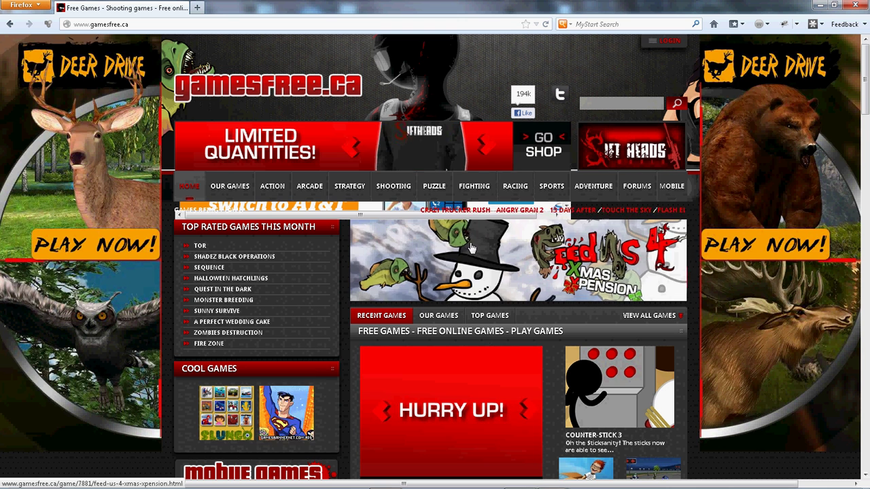
click(462, 196)
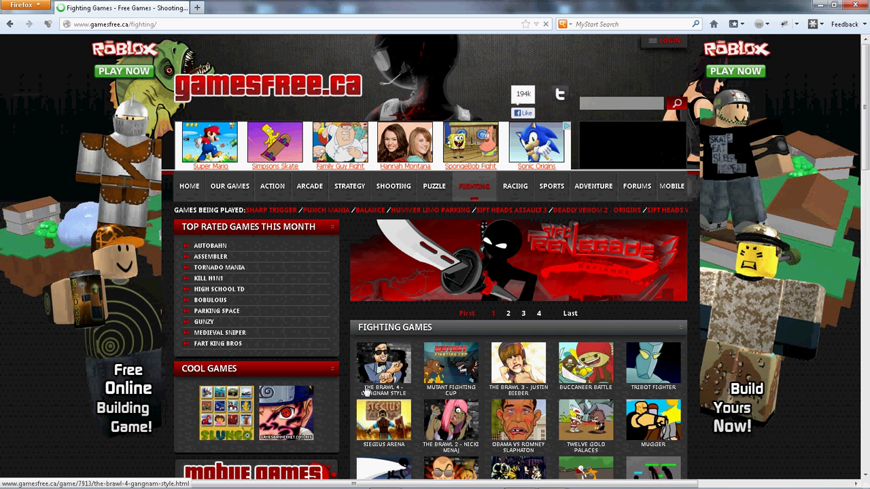
click(366, 393)
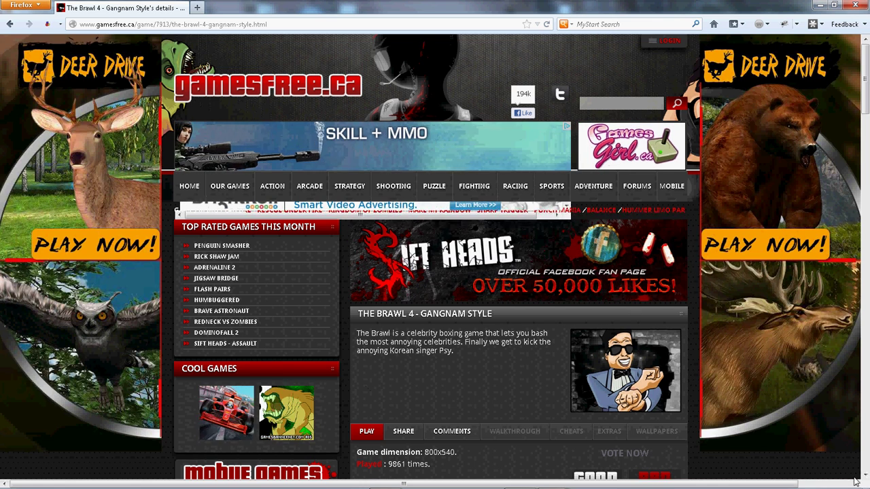
Open the play page of The Brawl 4 - Gangnam Style and start the game past the video advertisement
scroll(865, 474, down, 2)
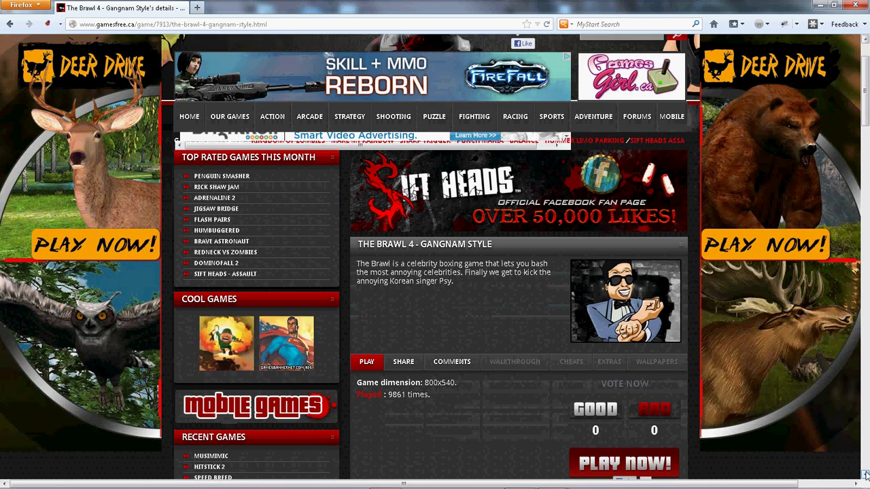
scroll(865, 474, down, 1)
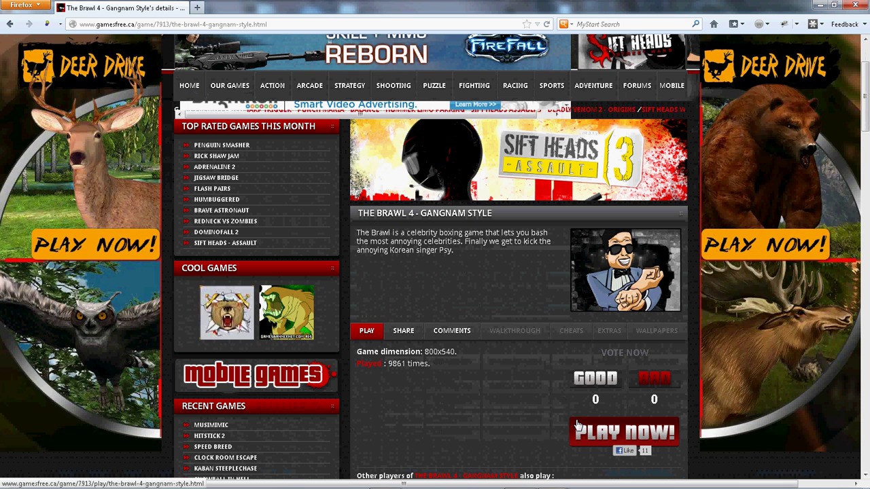
click(578, 426)
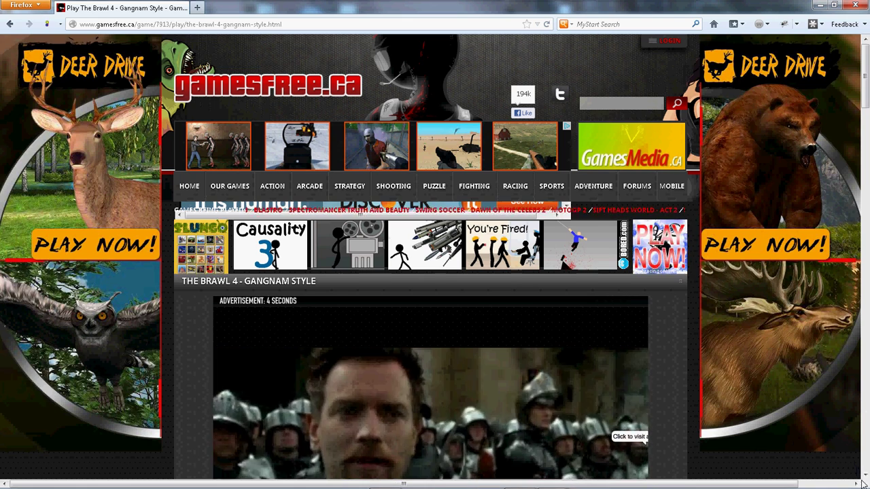
click(865, 476)
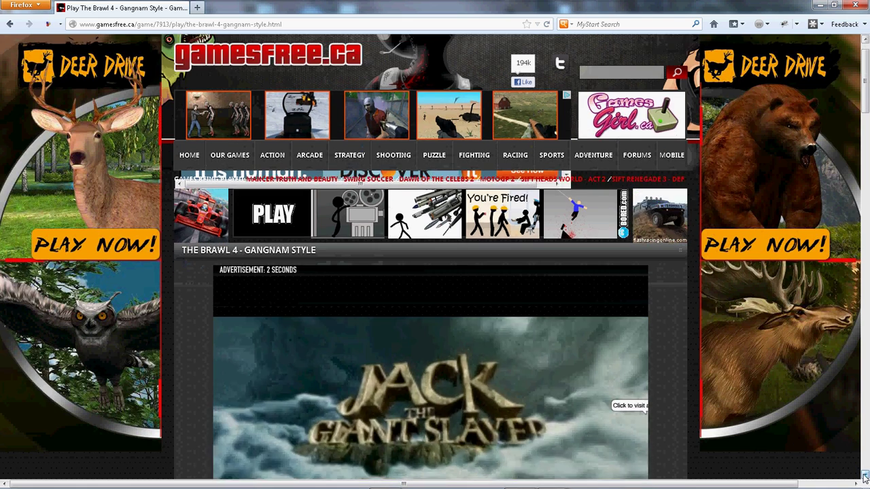
click(865, 476)
click(864, 477)
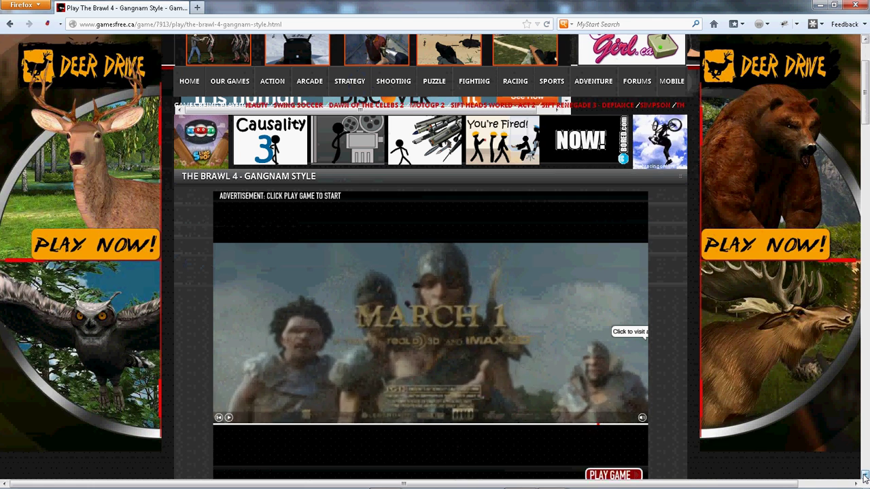
click(865, 477)
click(865, 477)
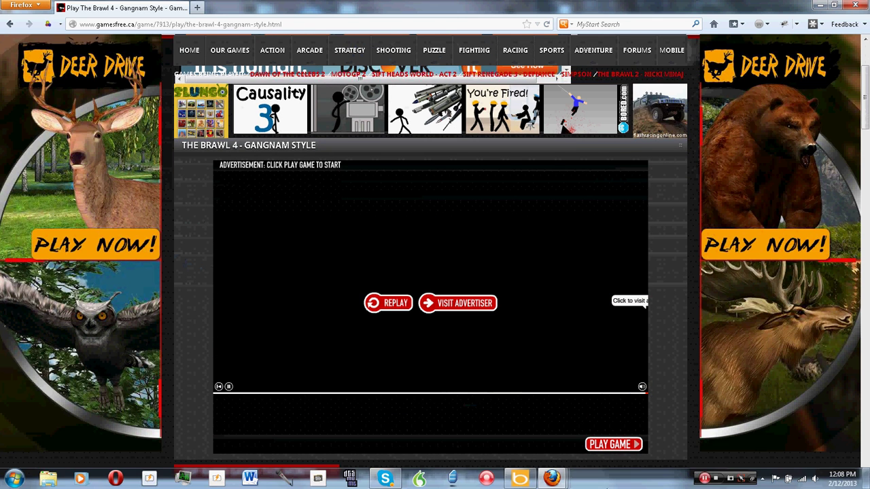
click(589, 445)
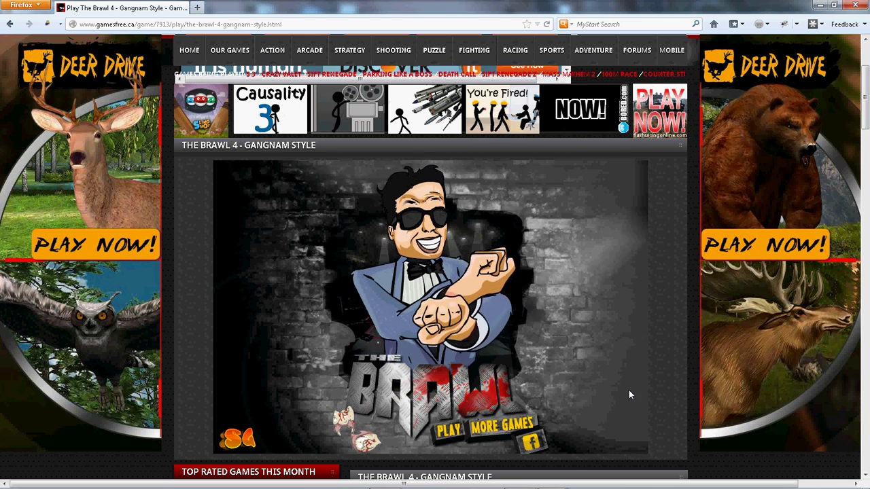
Display the game page's information and show its list of media files
right_click(656, 385)
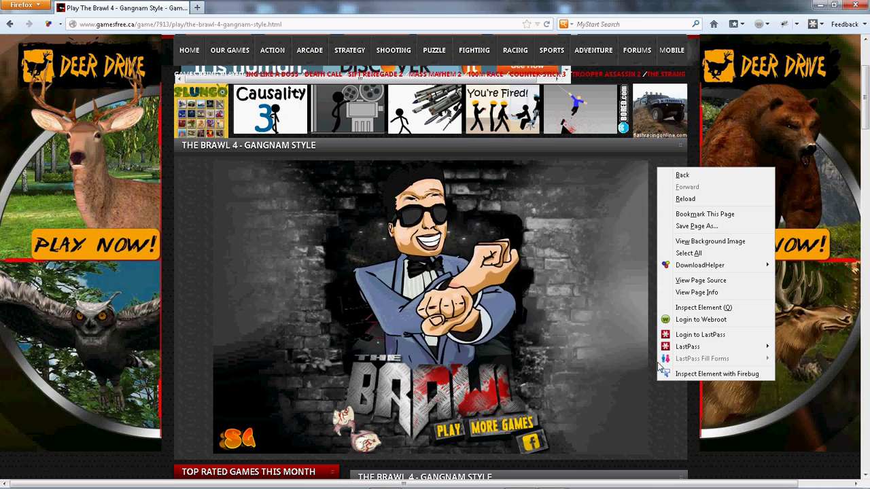
click(674, 294)
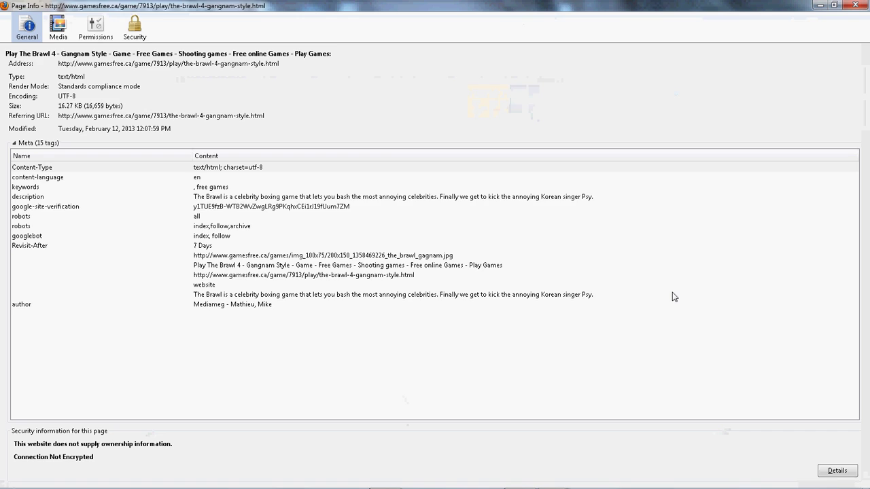
click(69, 39)
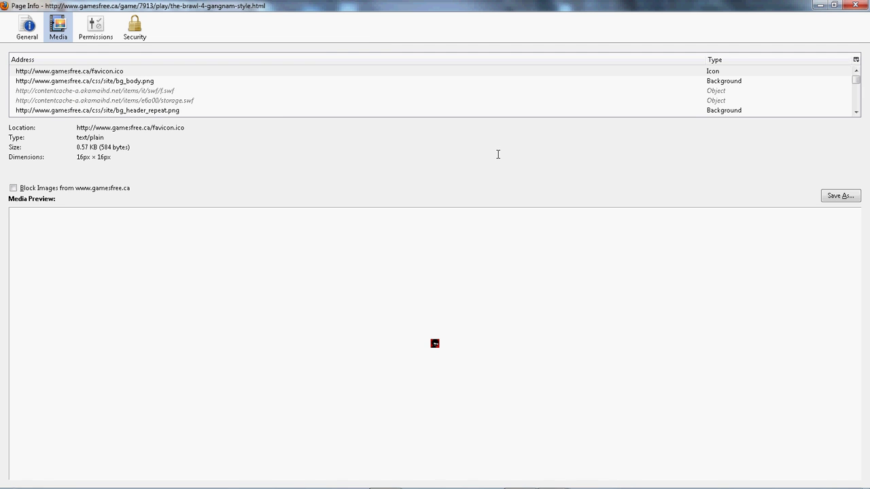
click(858, 117)
click(858, 117)
click(858, 117)
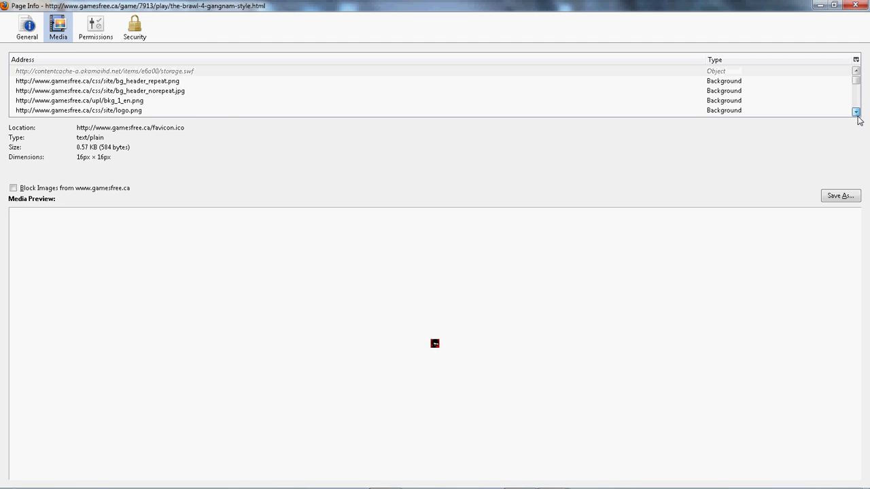
click(858, 117)
click(858, 117)
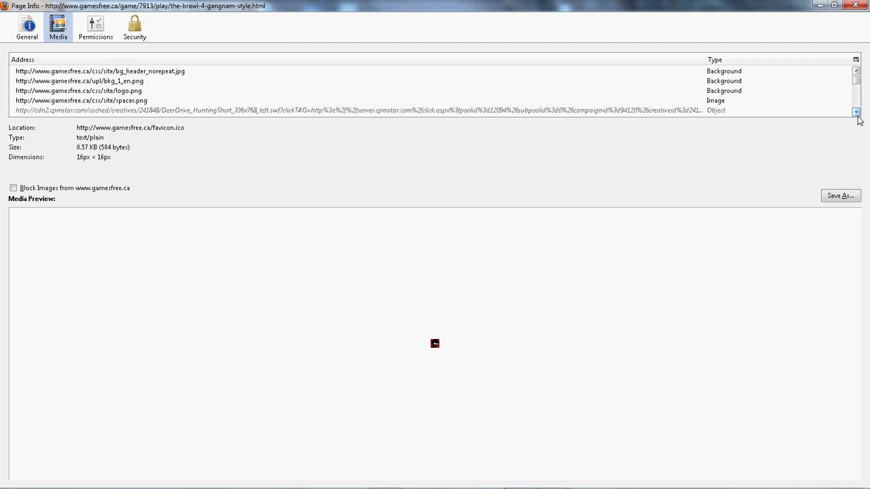
click(857, 113)
click(858, 116)
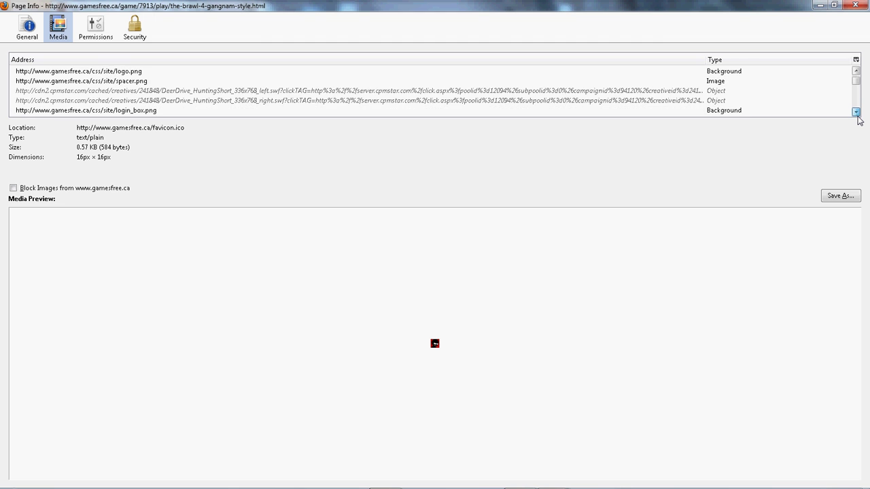
click(858, 116)
click(858, 117)
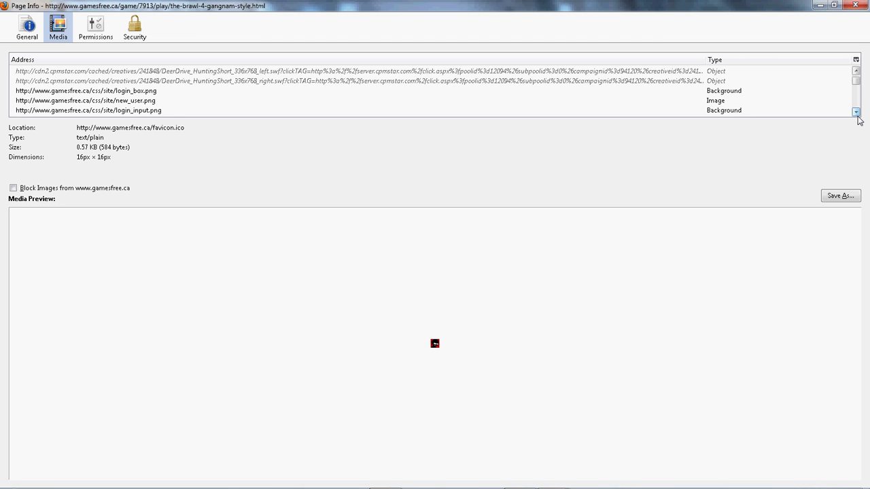
click(858, 117)
click(858, 117)
click(858, 117)
click(858, 117)
click(857, 117)
click(858, 117)
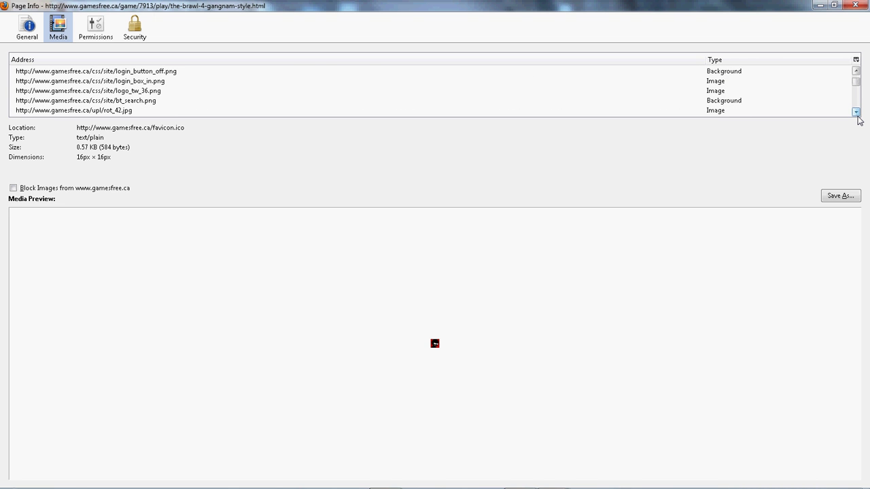
click(858, 117)
click(858, 117)
click(858, 116)
click(858, 117)
click(858, 117)
click(858, 117)
click(858, 117)
click(858, 117)
click(858, 117)
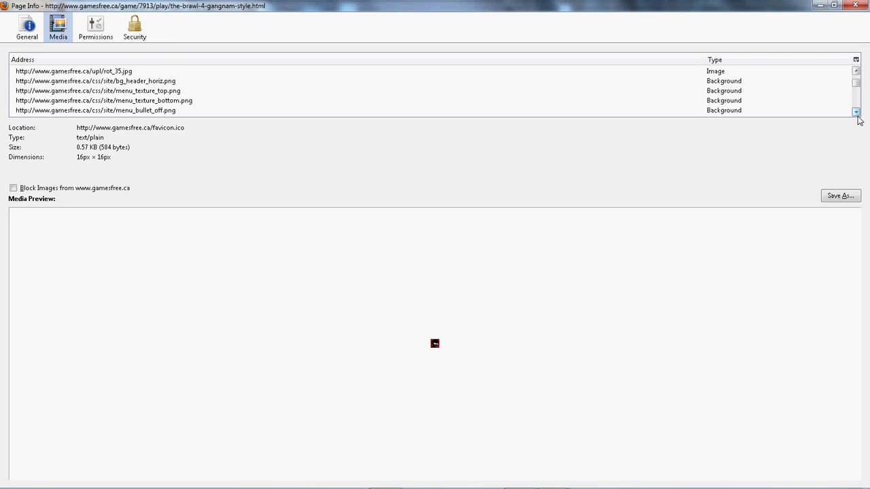
click(857, 117)
click(858, 117)
click(858, 117)
click(858, 117)
click(858, 117)
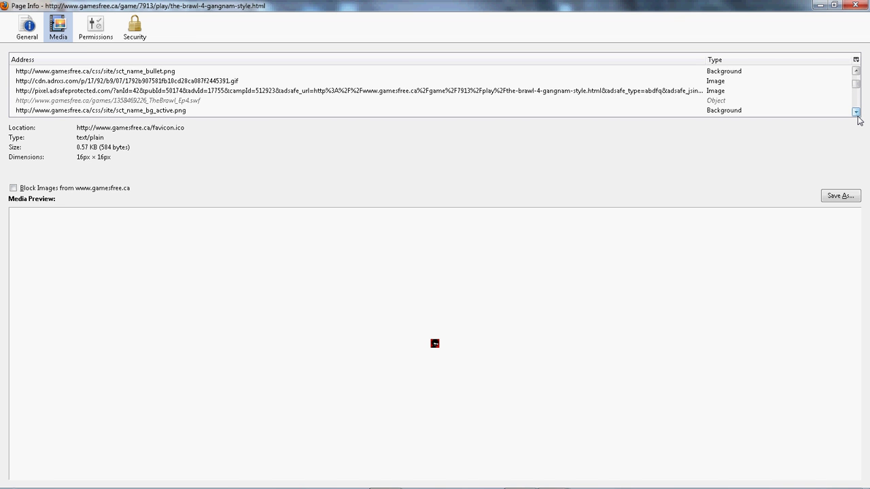
click(157, 101)
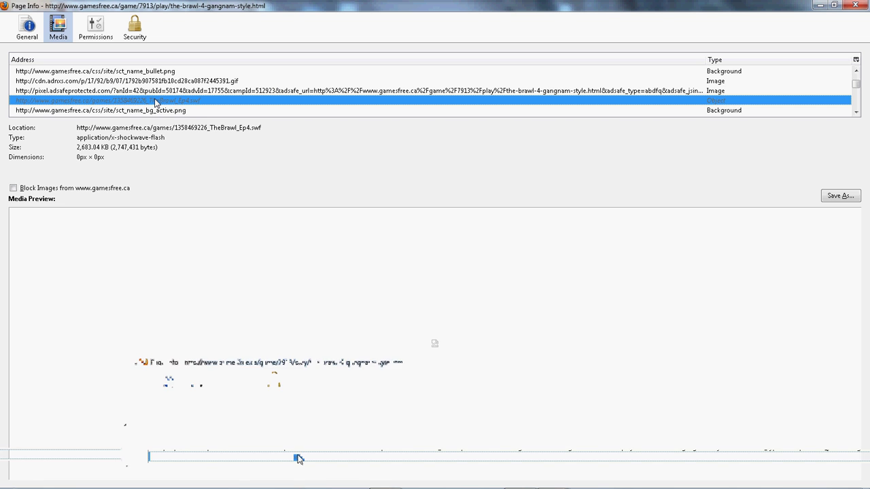
click(839, 195)
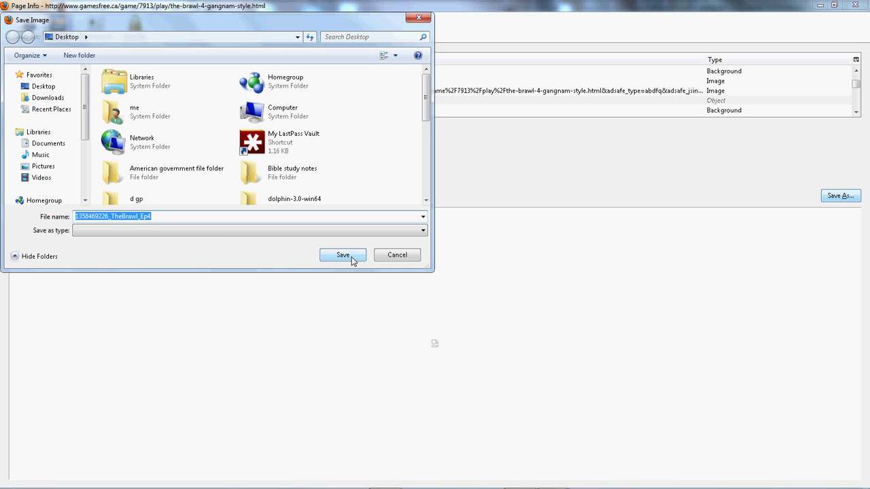
click(343, 255)
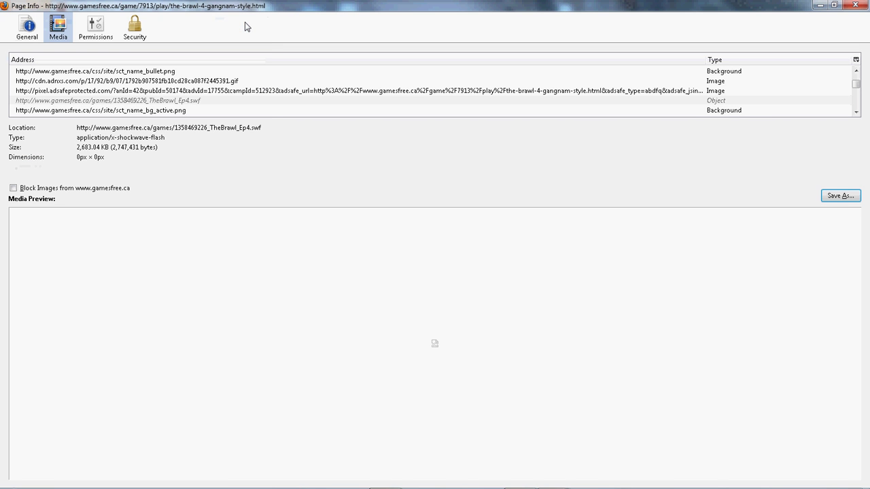
Minimize the page information window and close the game page, the Wartune pop-up and the MyStart window
click(822, 5)
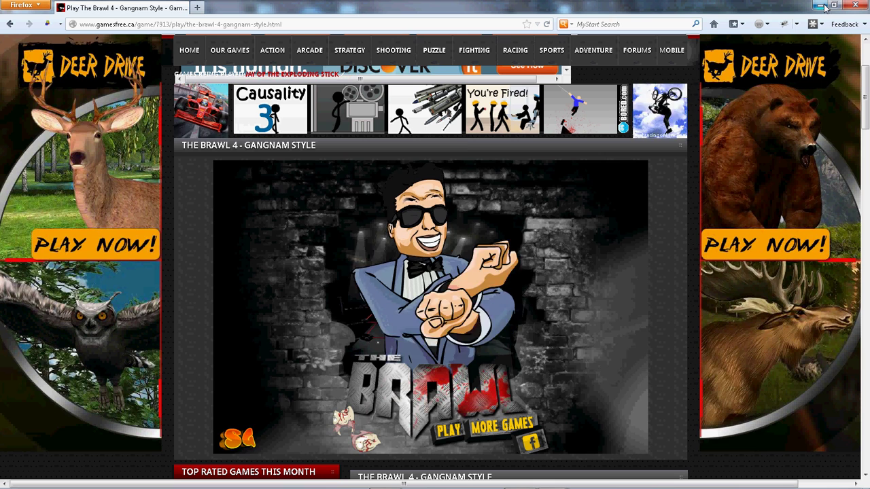
click(860, 8)
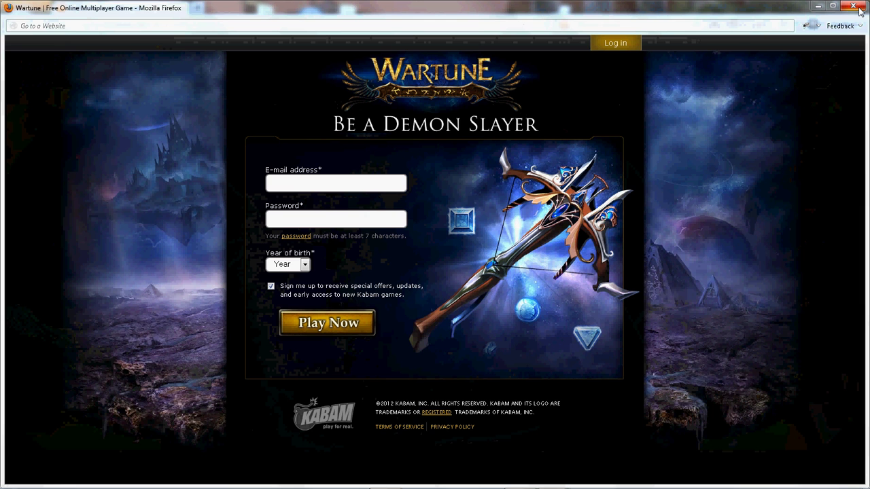
click(861, 9)
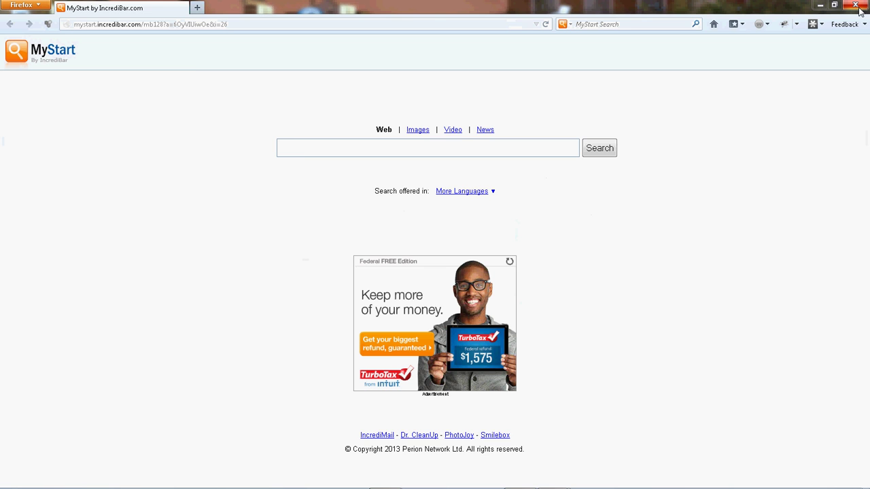
click(860, 9)
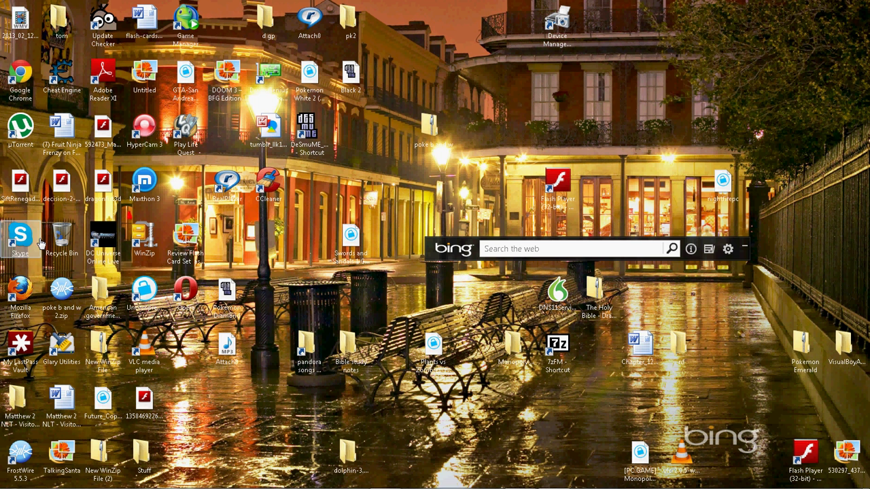
Open the Control Panel to look at its items, including Flash Player (32-bit), and close it
mouse_move(14, 484)
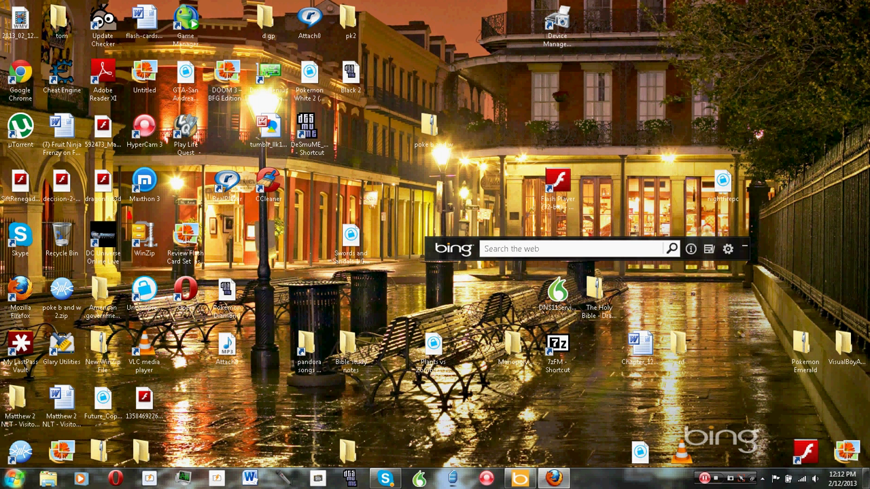
click(13, 480)
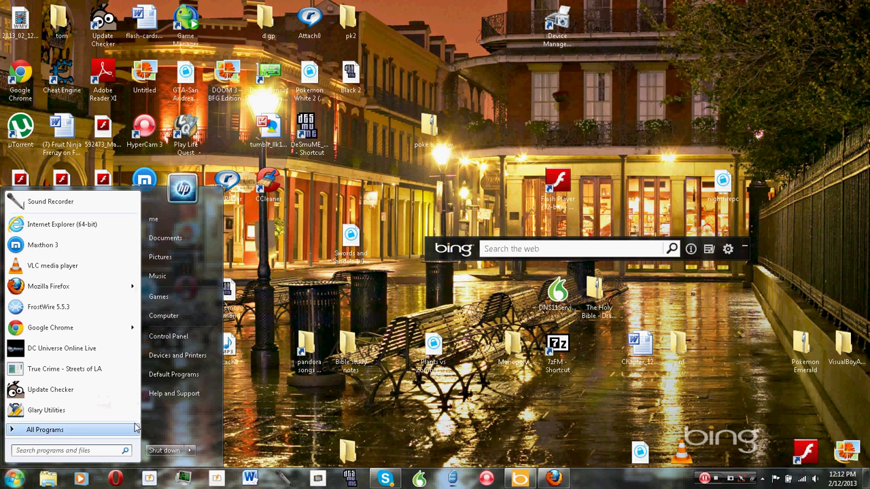
click(169, 337)
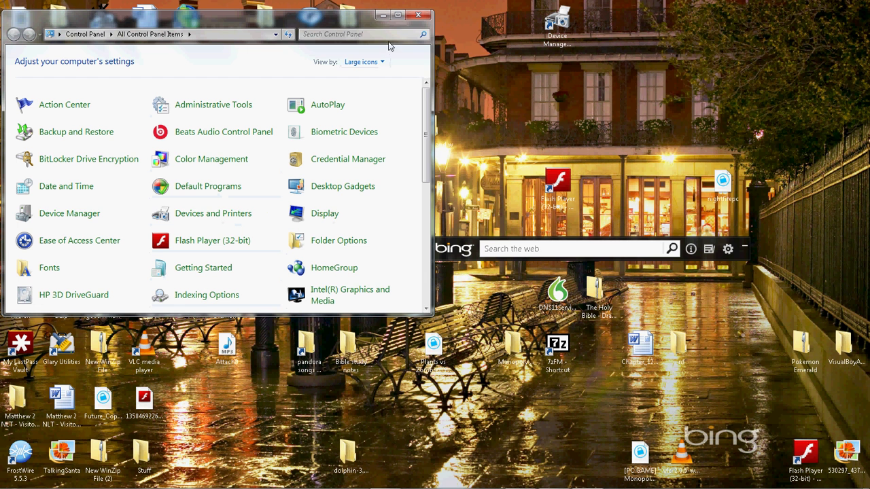
click(417, 15)
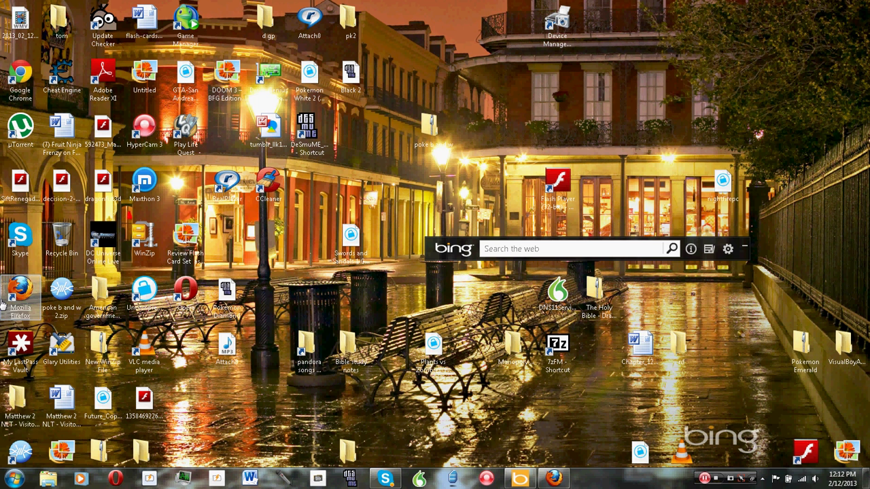
right_click(128, 420)
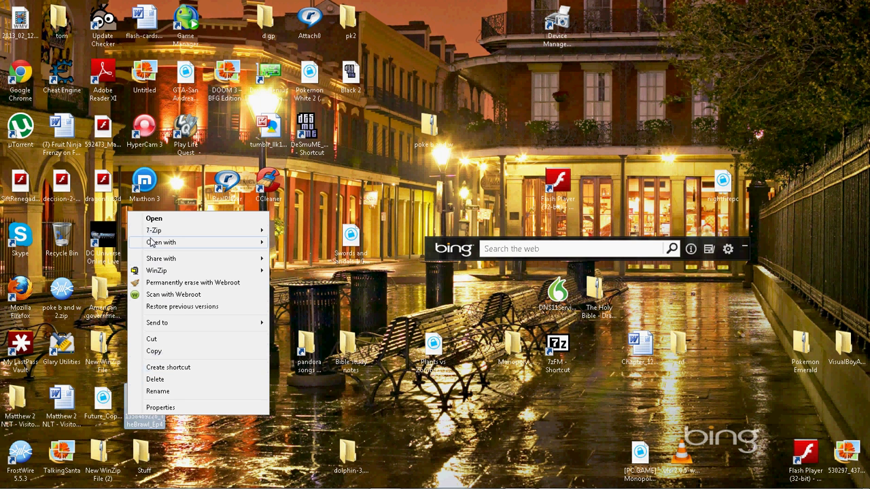
mouse_move(151, 243)
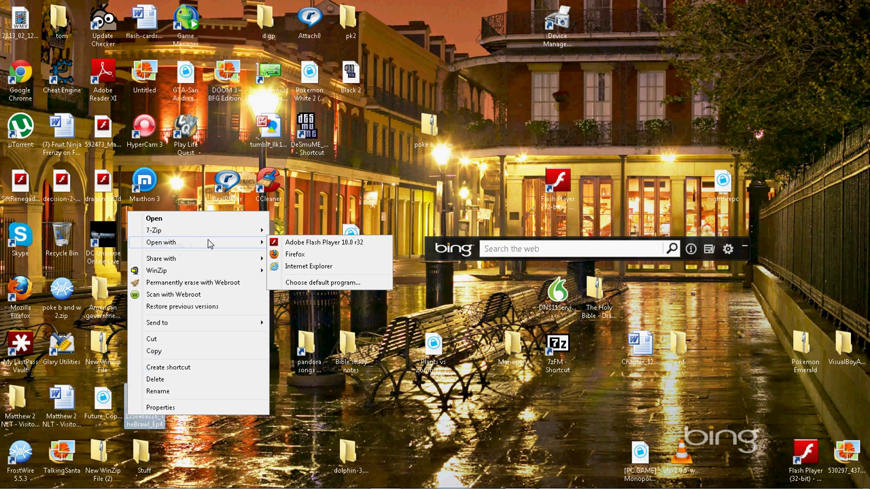
mouse_move(241, 243)
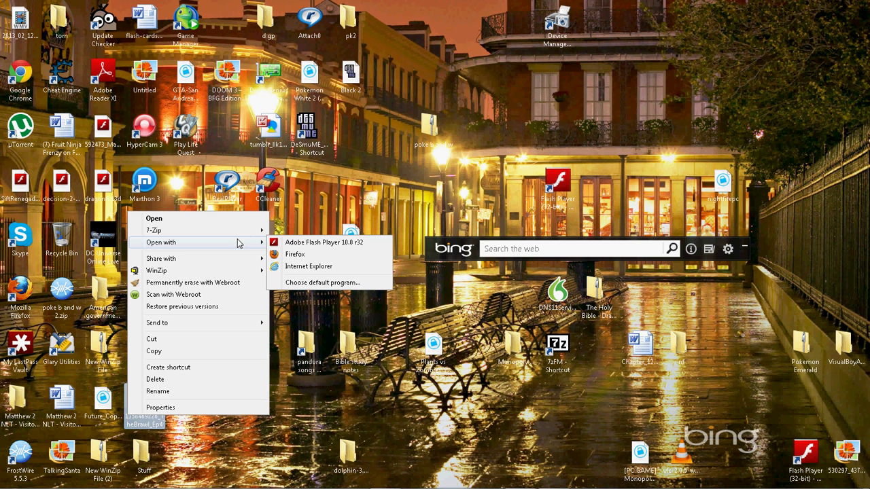
click(273, 283)
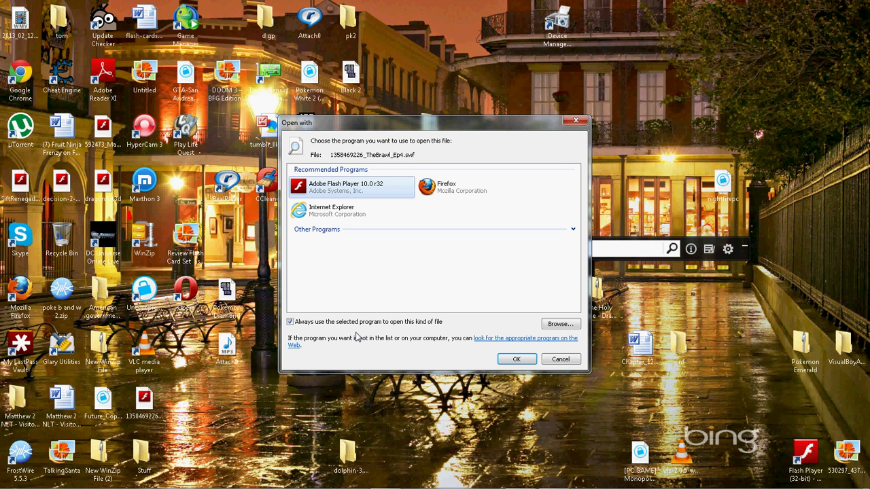
click(560, 324)
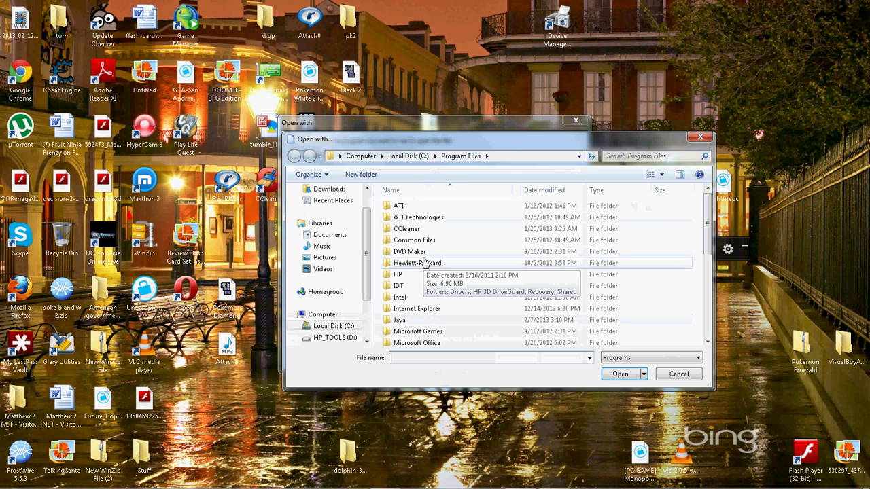
Switch the program browser from Program Files to the Desktop folder and show All Files instead of only programs
click(501, 158)
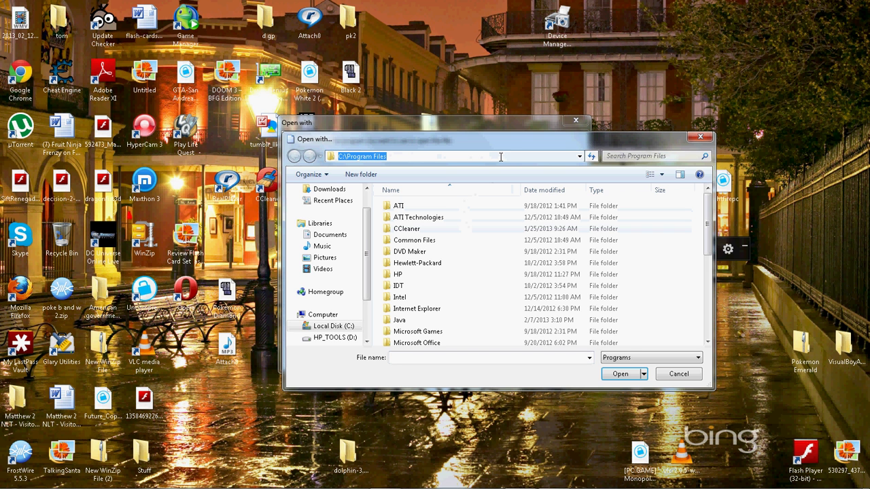
key(BackSpace)
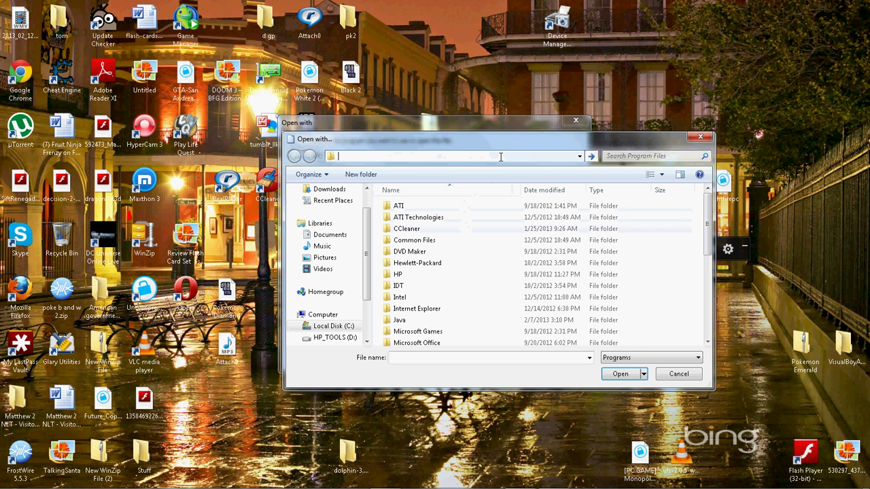
text(D)
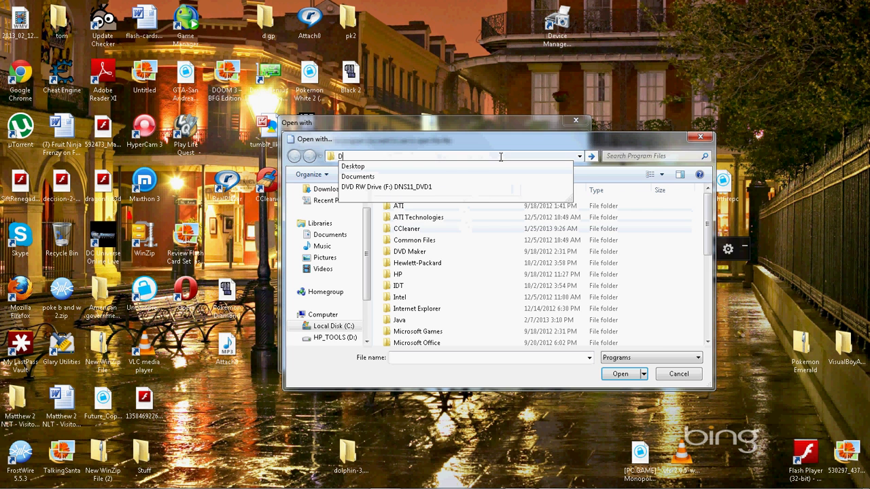
click(442, 173)
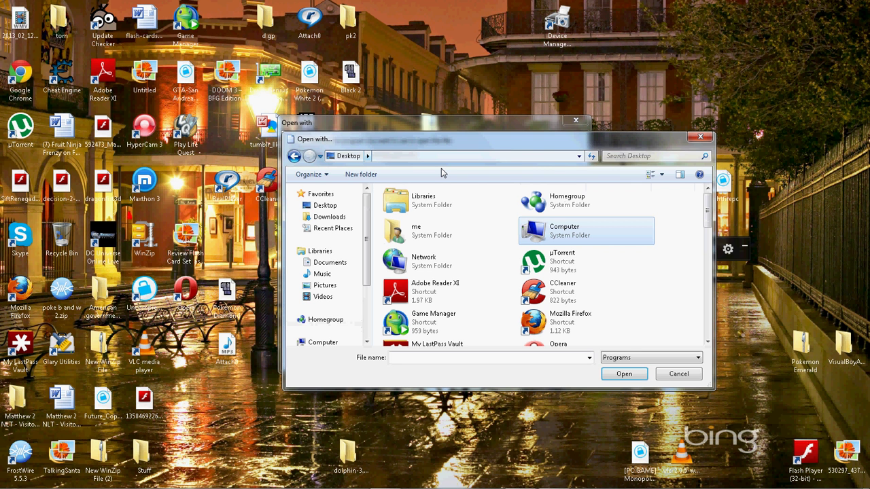
click(514, 304)
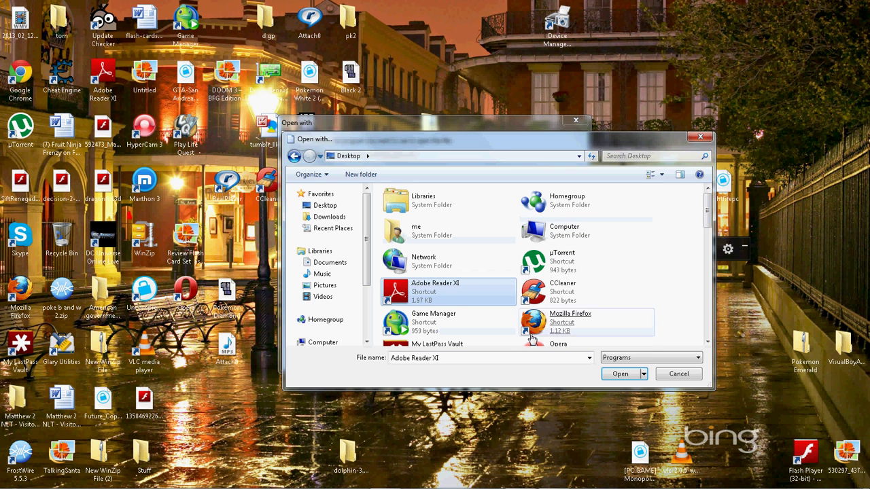
click(612, 360)
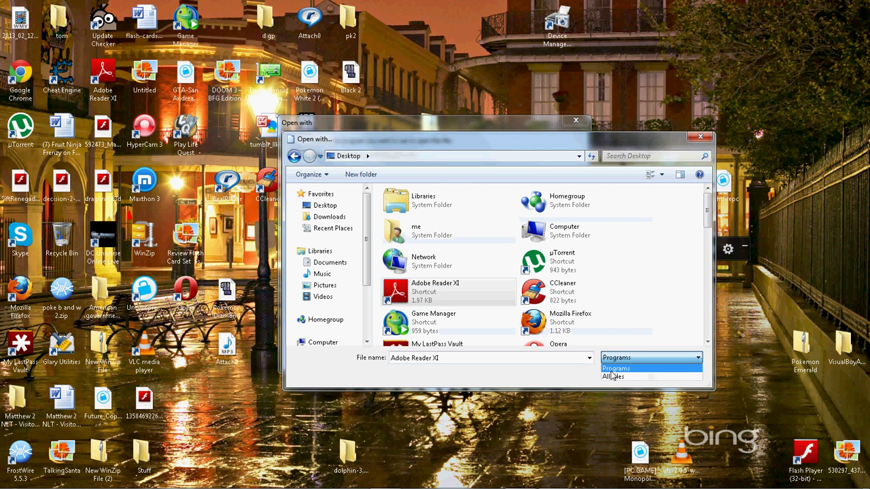
click(611, 378)
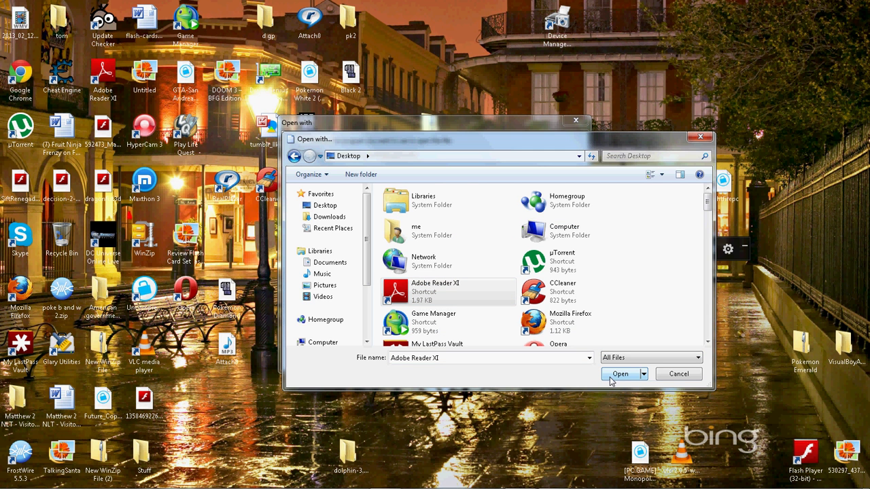
Look through the Desktop folder's file list in the program browser for the Flash Player (32-bit) shortcuts
click(708, 342)
click(708, 342)
click(708, 342)
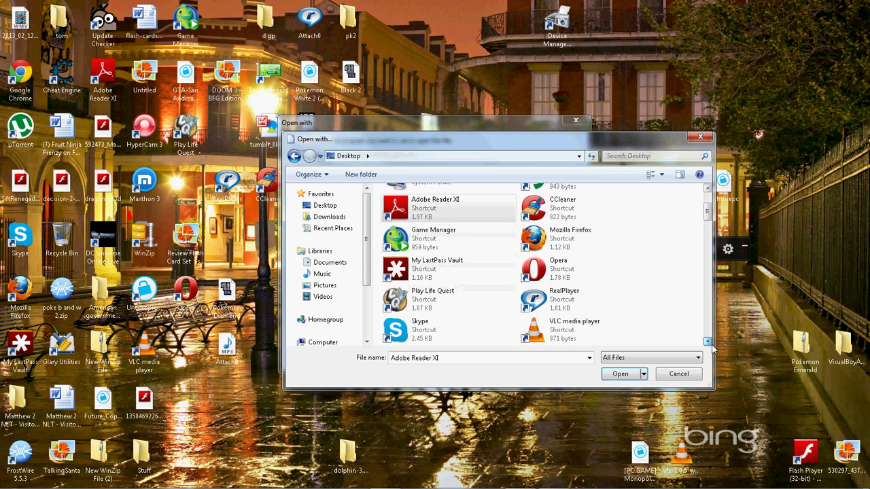
click(708, 342)
click(708, 342)
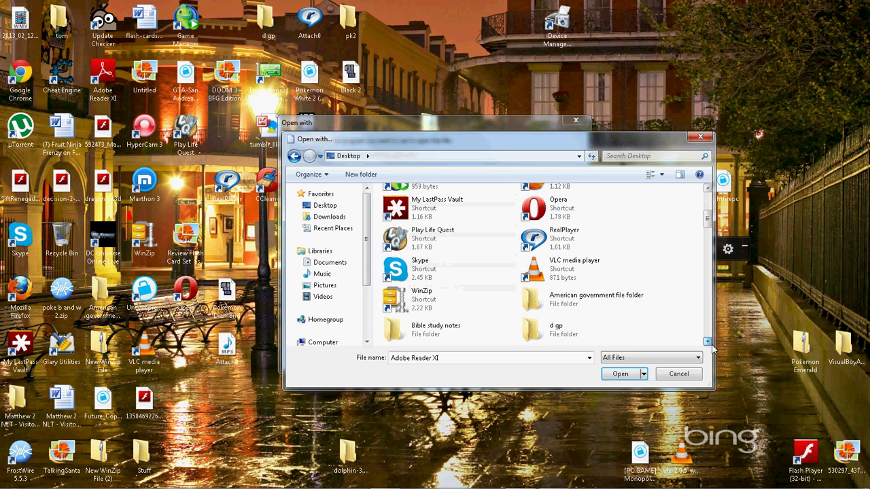
click(708, 342)
click(708, 342)
click(708, 342)
click(708, 342)
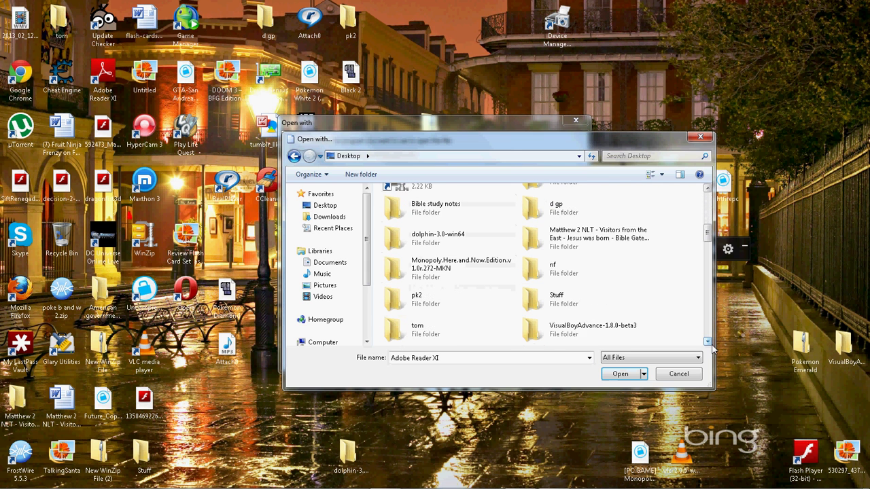
click(708, 342)
click(708, 342)
click(707, 342)
click(709, 343)
click(709, 342)
click(709, 342)
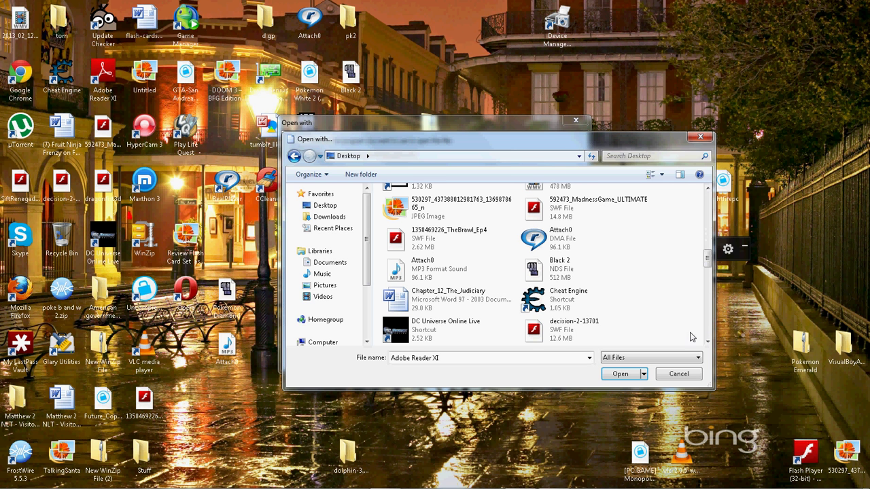
click(651, 333)
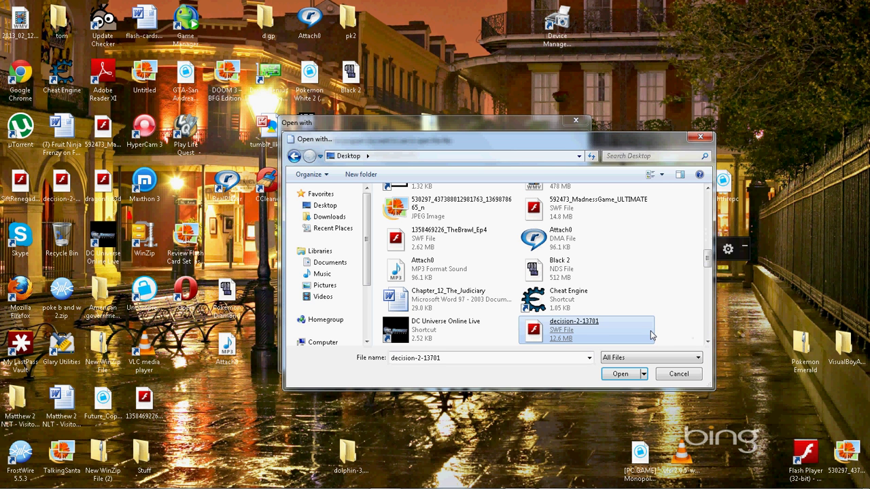
click(707, 342)
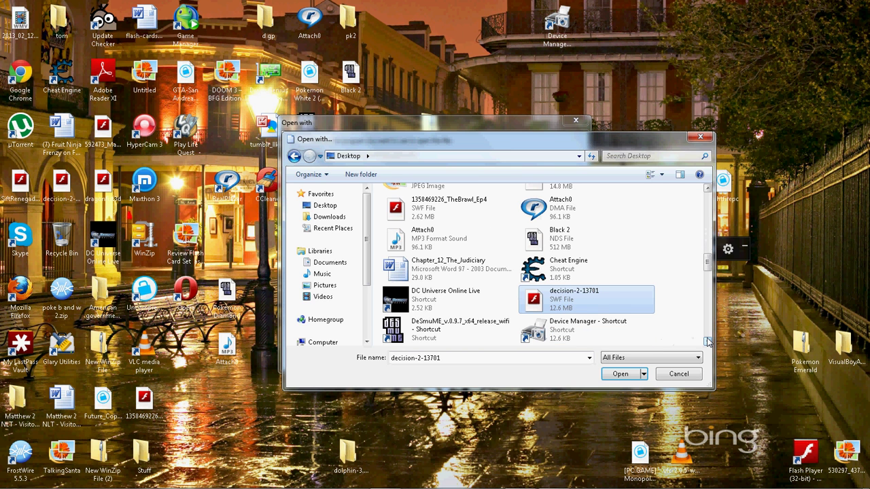
click(708, 342)
click(707, 342)
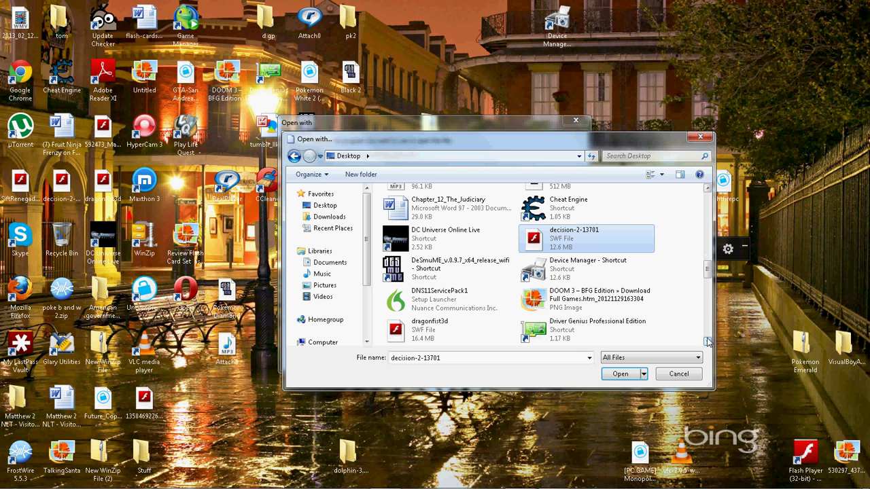
click(707, 342)
click(708, 342)
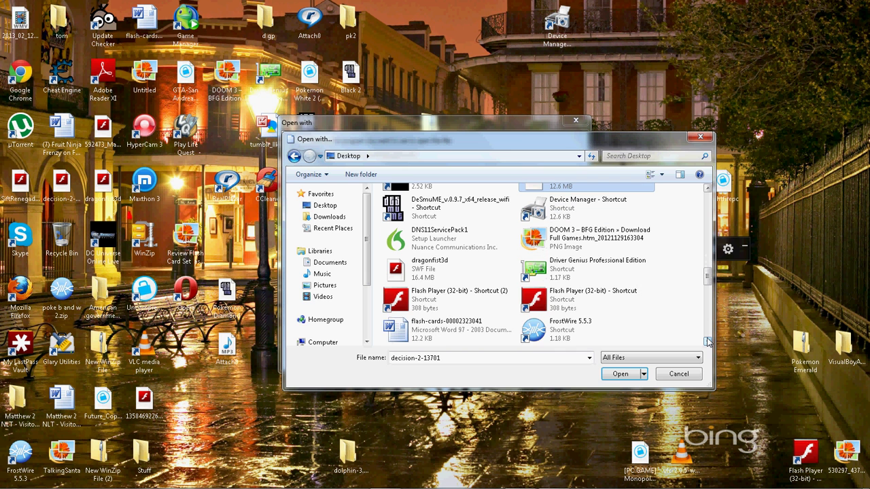
Try to choose Flash Player (32-bit) - Shortcut (2) as the program for the SWF file, and close the program browser and Open with dialog
click(524, 322)
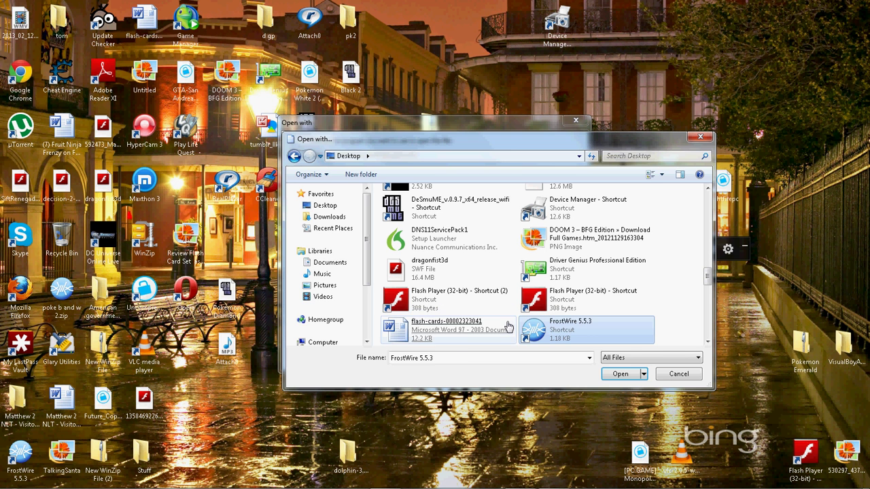
click(507, 329)
click(513, 311)
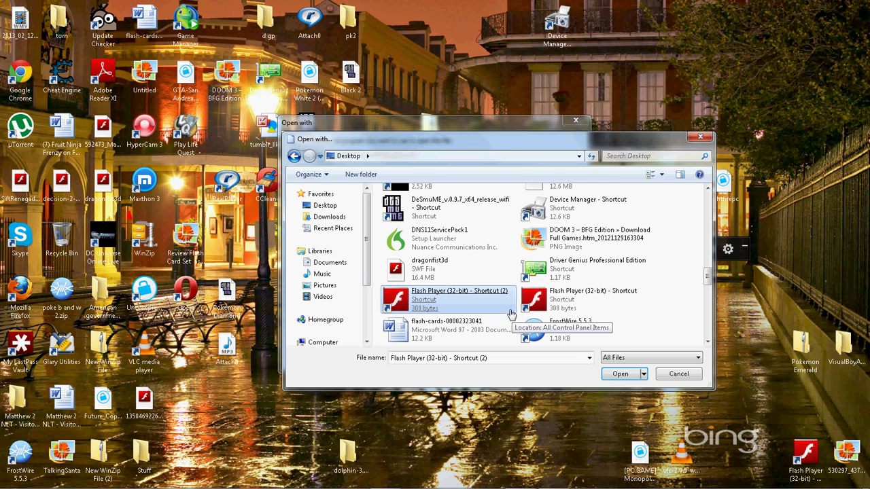
double_click(511, 311)
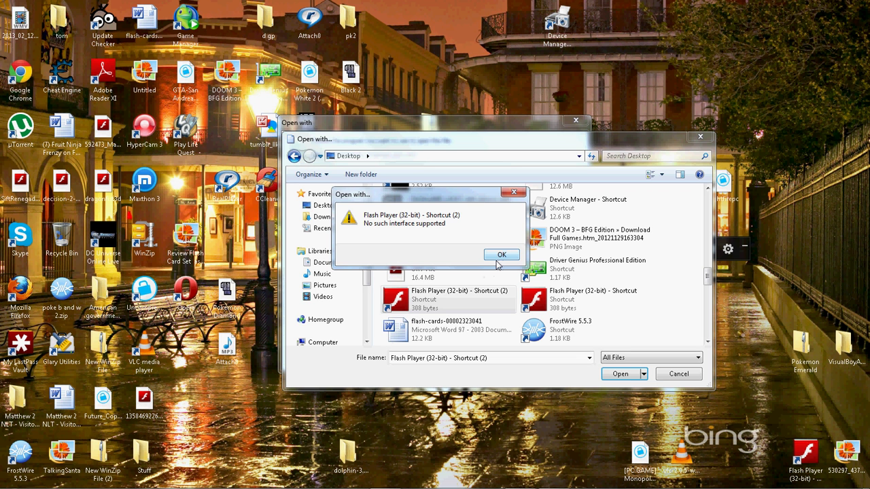
click(493, 257)
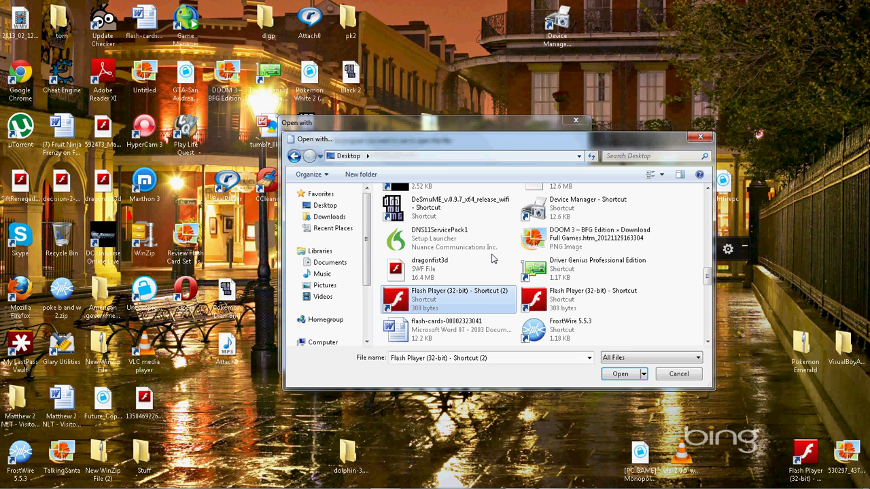
click(612, 239)
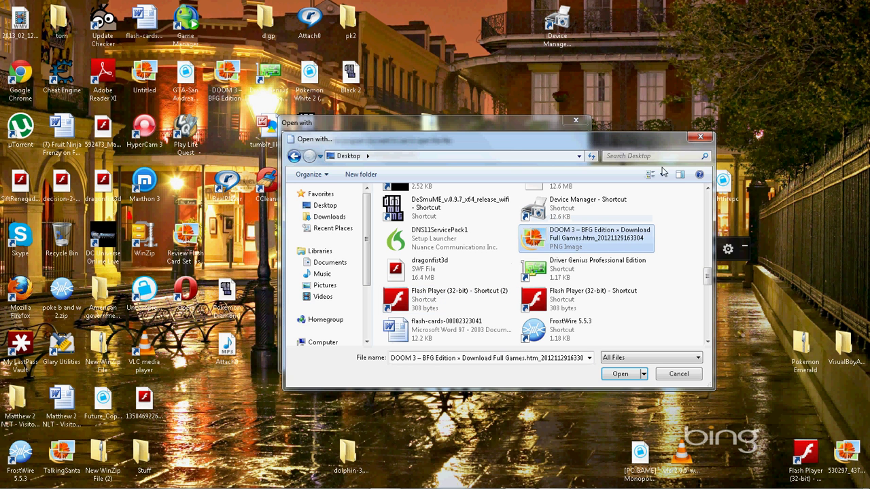
click(699, 138)
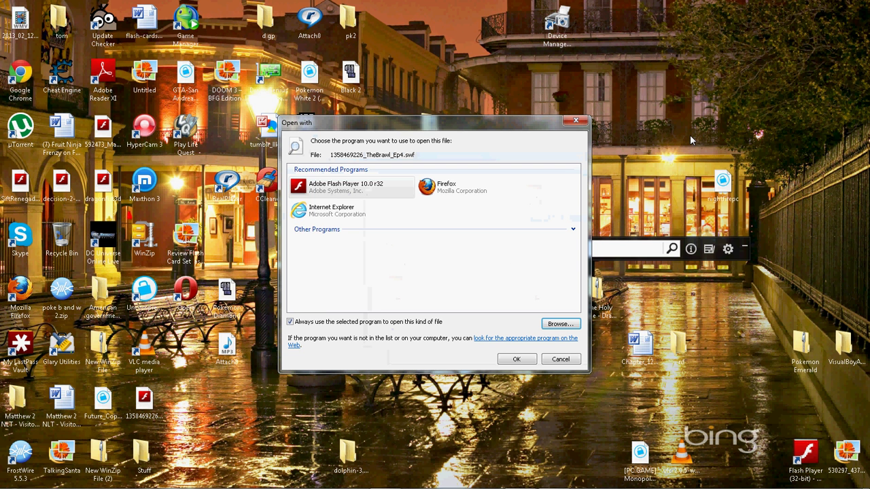
click(569, 121)
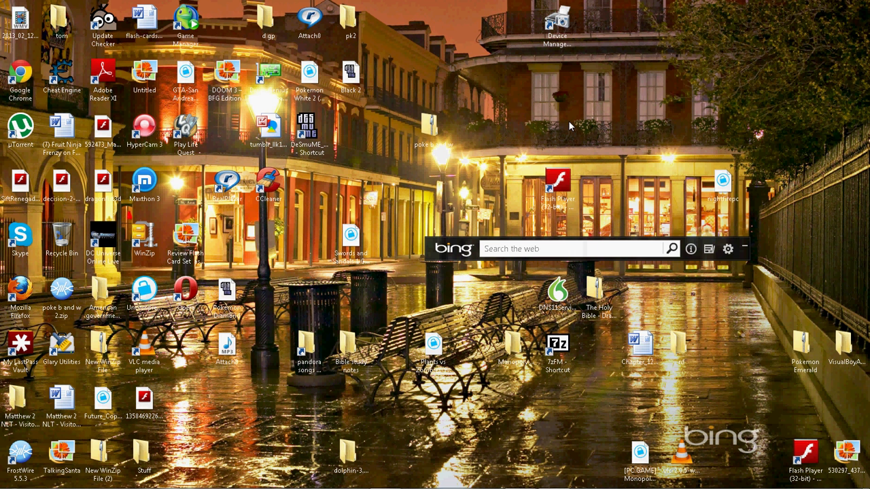
Open the desktop file 592473_MadnessGame_ULTIMATE to view the game in its own player window, and close it
click(99, 143)
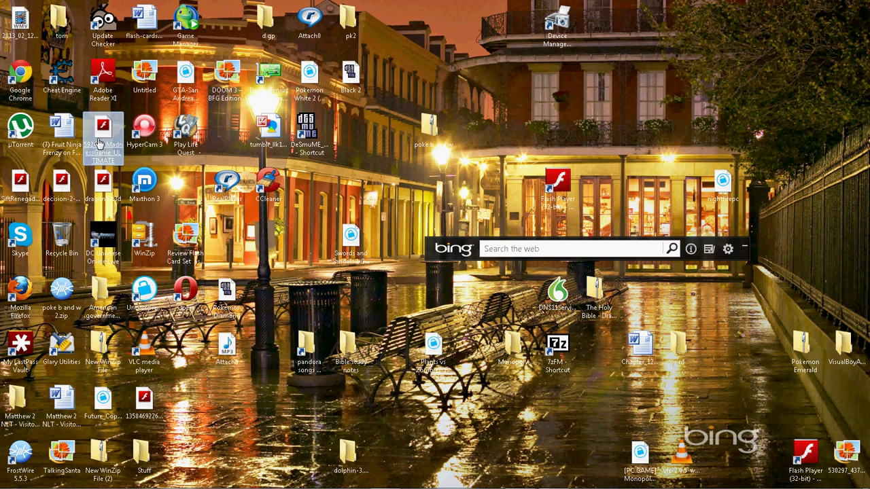
double_click(98, 142)
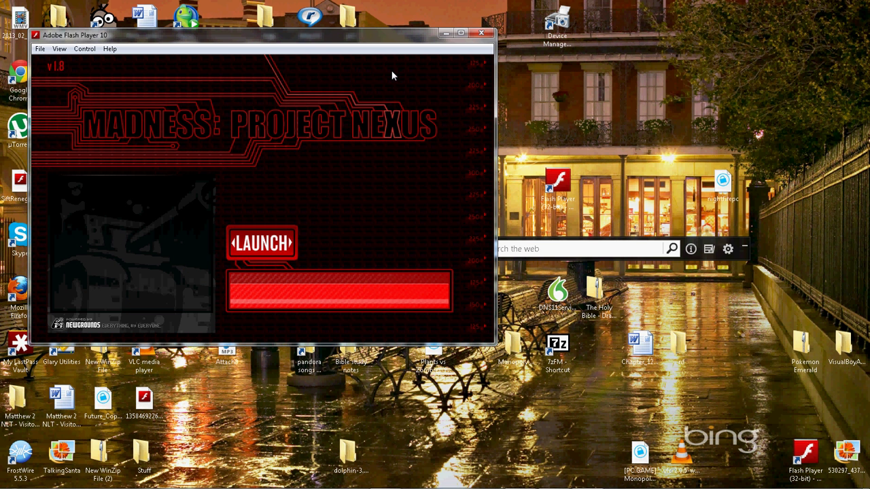
click(474, 32)
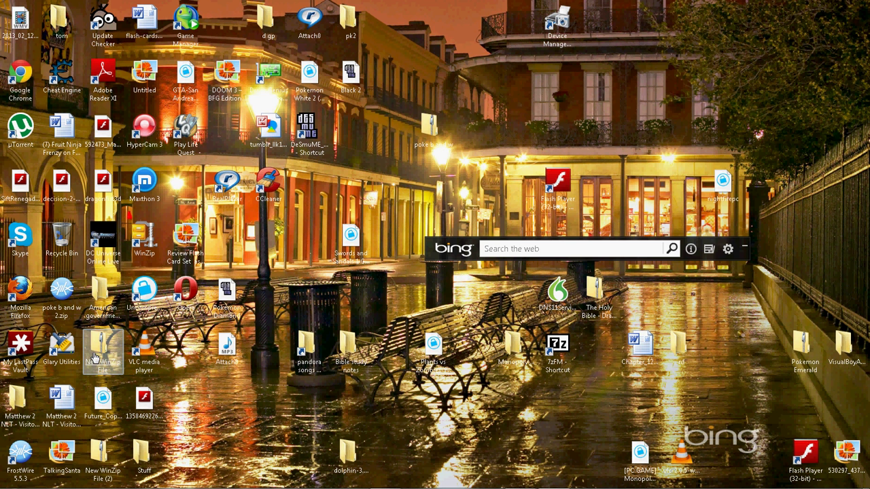
click(137, 423)
double_click(137, 423)
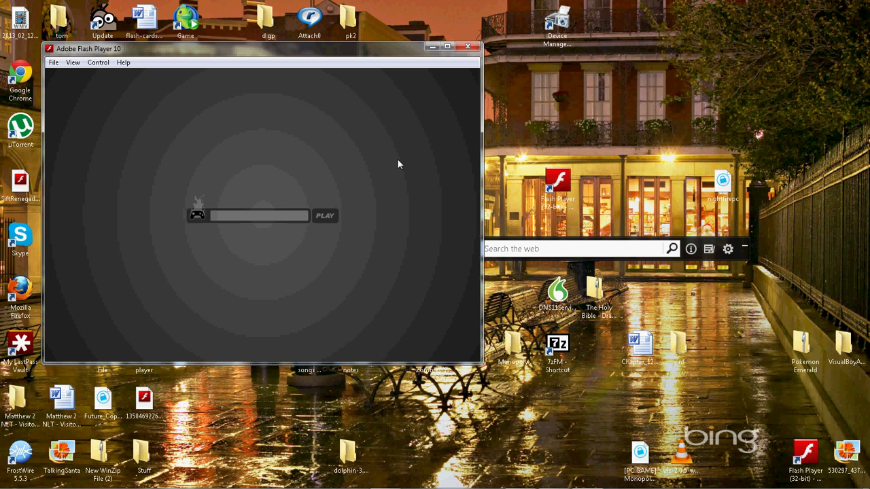
click(467, 47)
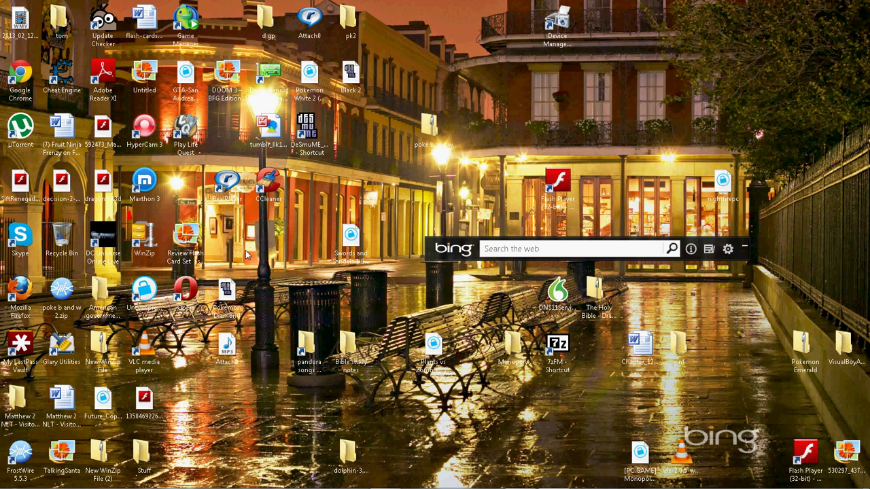
View the properties of the desktop file SiftRenegade3Expansion_Gamesfree, including its file type and opening program, and close them
right_click(41, 205)
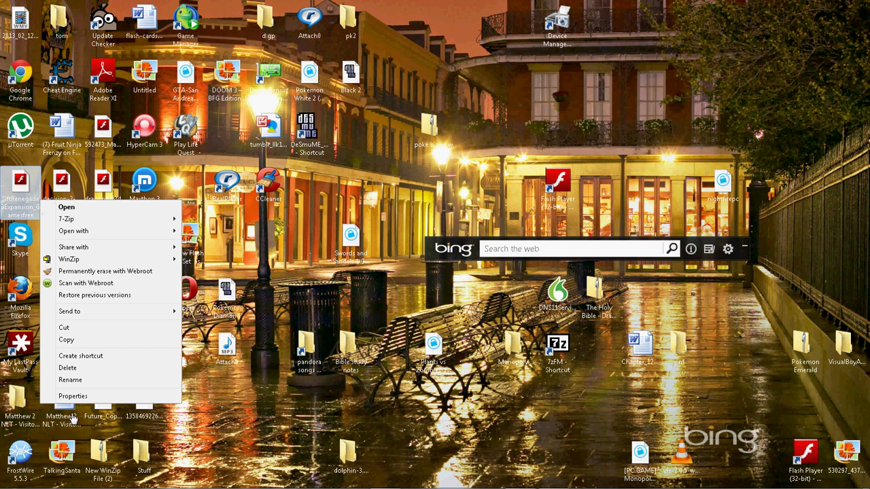
click(76, 403)
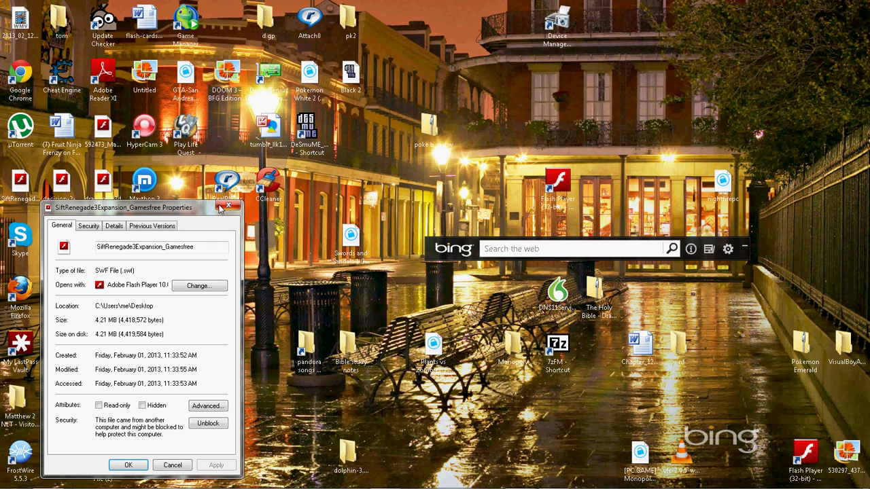
click(222, 207)
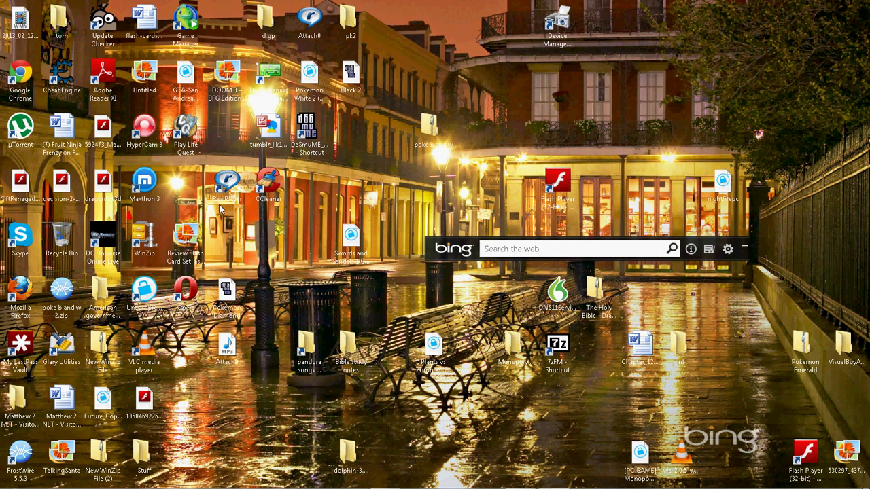
mouse_move(326, 486)
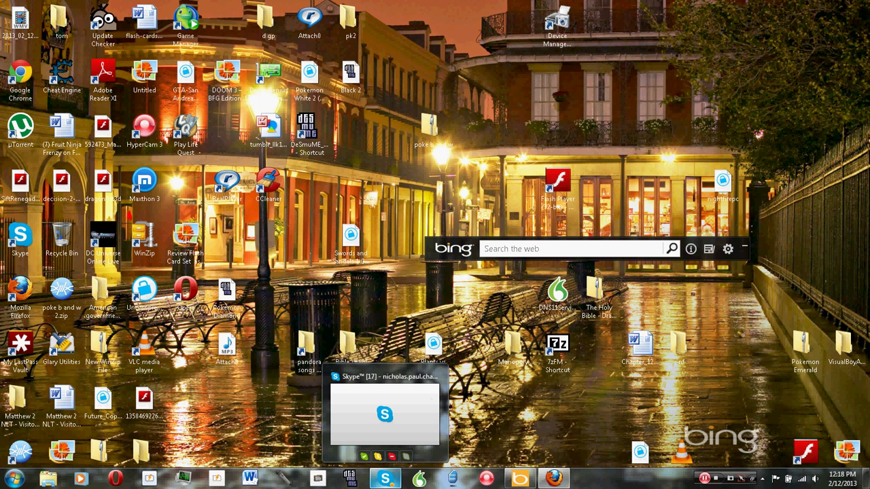